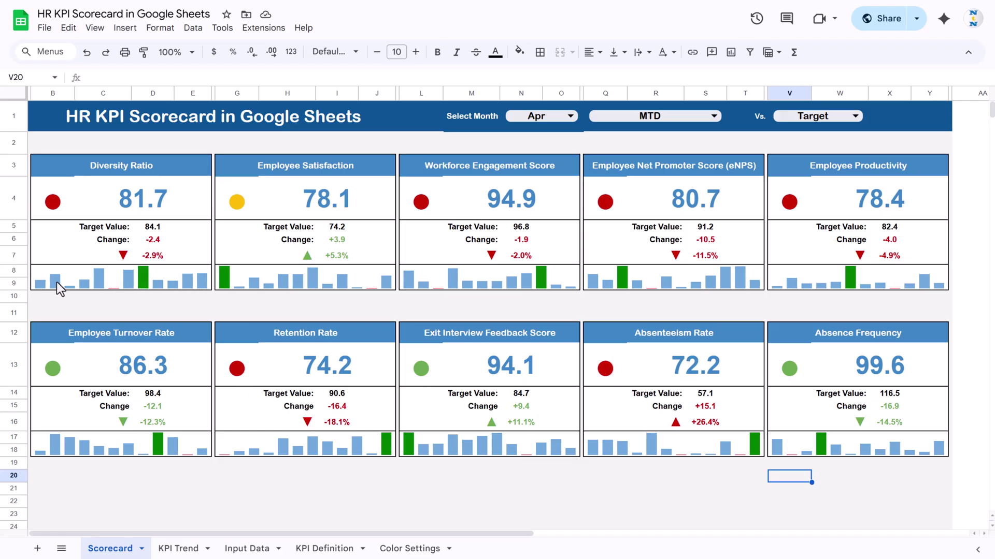
Step: Set the month selector on the scorecard to Jun
{"action": "left_click", "coordinate": [310, 301]}
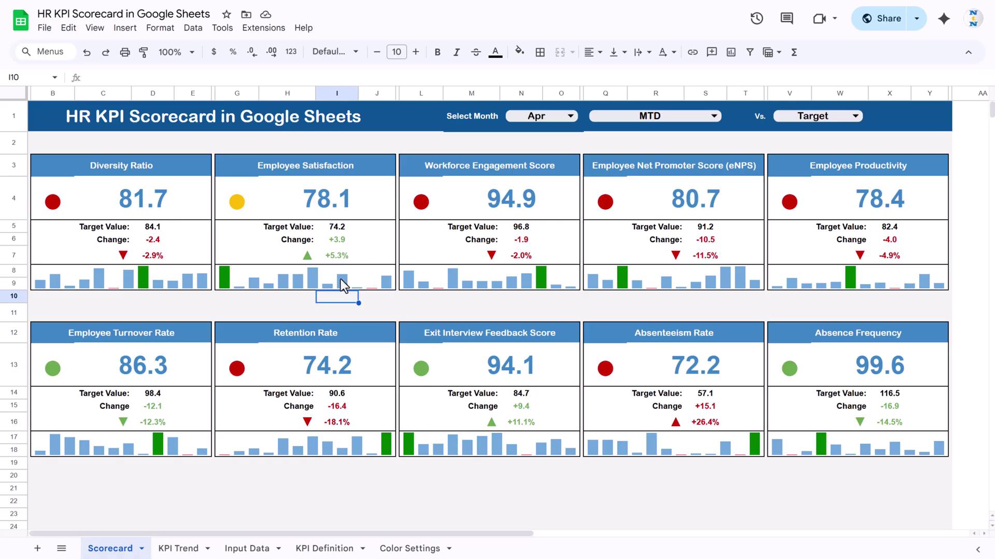
{"action": "left_click", "coordinate": [570, 116]}
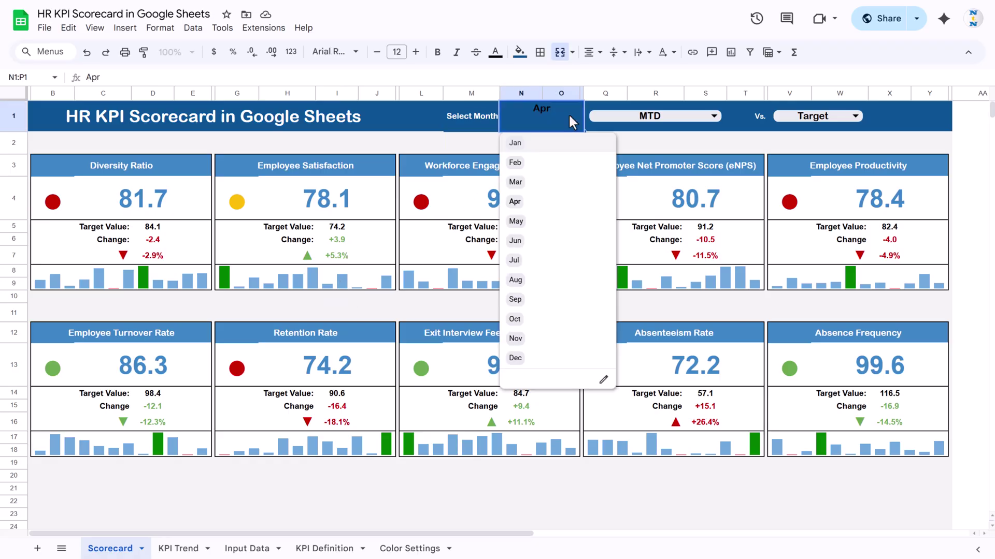
{"action": "left_click", "coordinate": [517, 242]}
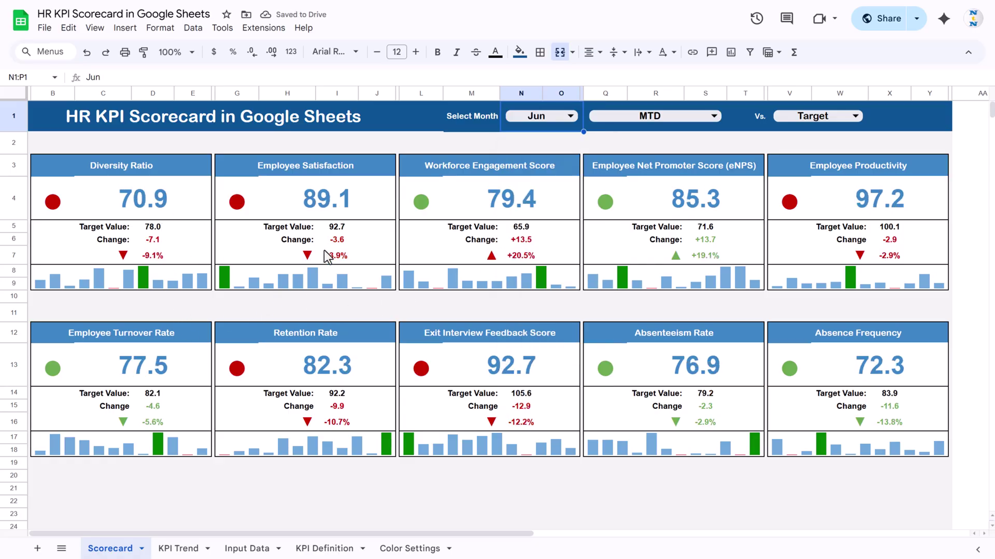
Step: Set the month selector on the scorecard to Sep
{"action": "left_click", "coordinate": [568, 117]}
{"action": "left_click", "coordinate": [512, 299]}
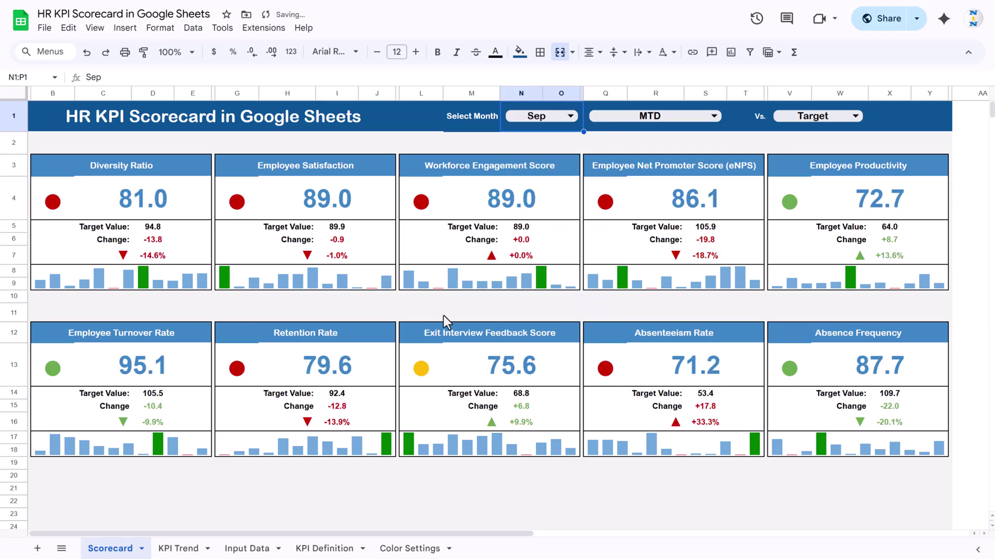
{"action": "left_click", "coordinate": [430, 312]}
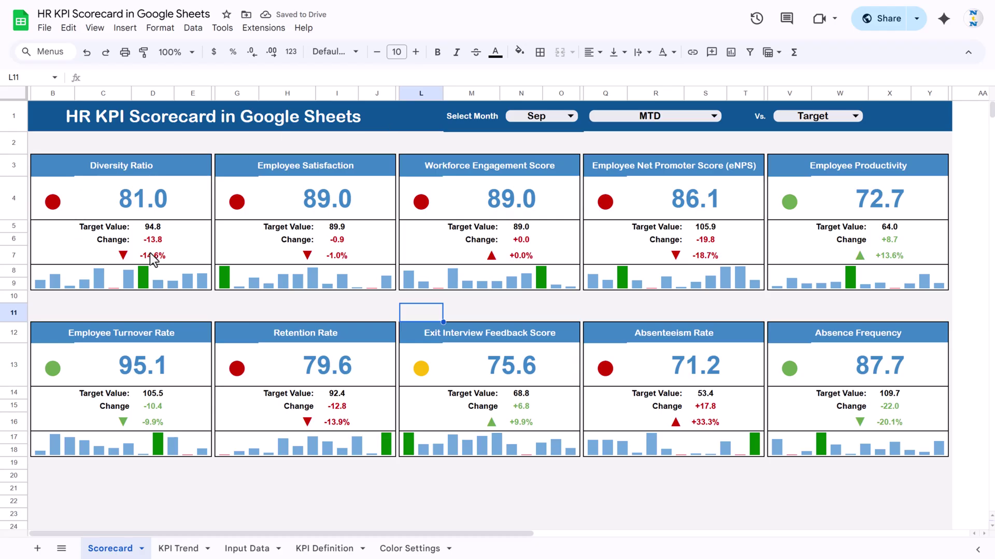
Step: Set the scorecard's period selector to YTD
{"action": "left_click", "coordinate": [715, 115]}
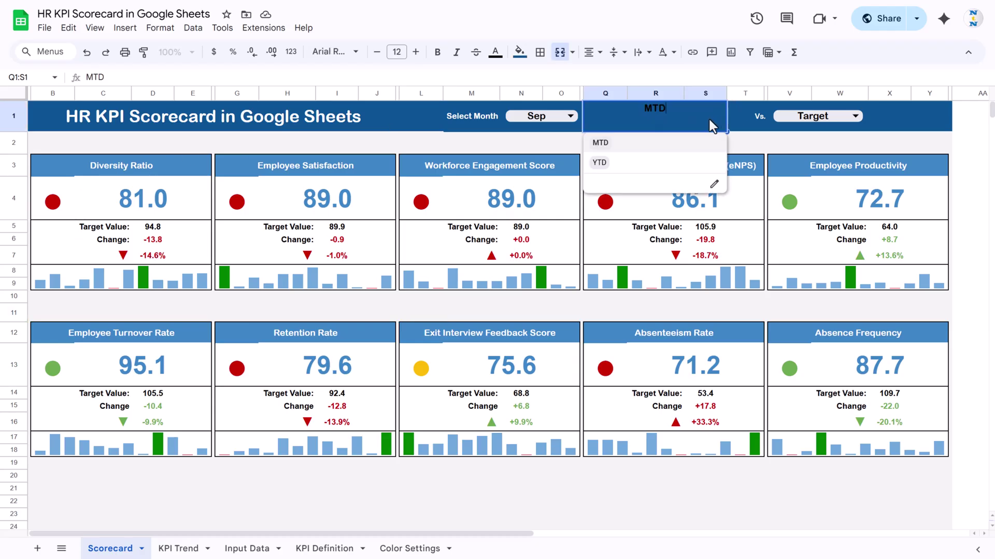
{"action": "left_click", "coordinate": [599, 165]}
{"action": "left_click", "coordinate": [356, 296]}
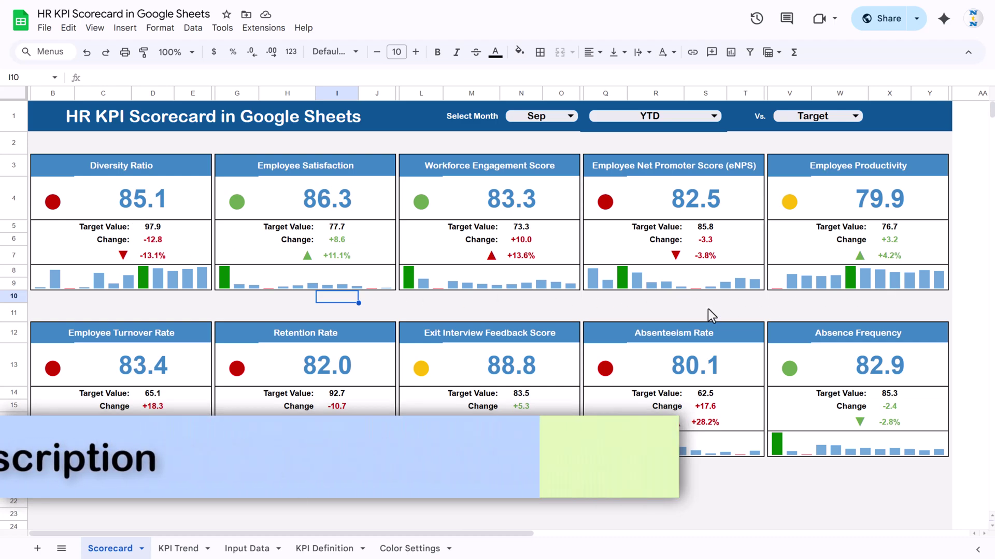
Step: Switch the scorecard's period to MTD and back to YTD to compare the two views
{"action": "left_click", "coordinate": [711, 117]}
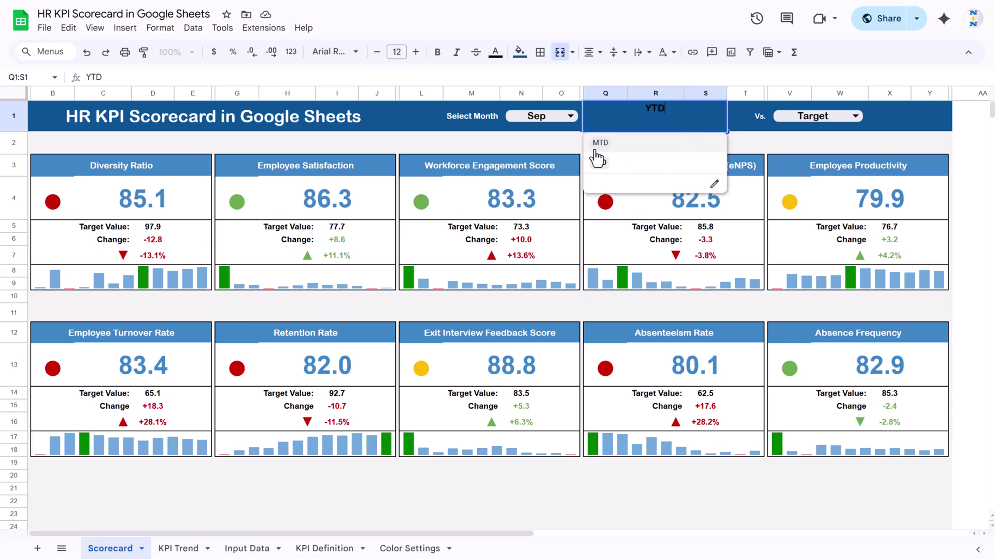
{"action": "left_click", "coordinate": [596, 151]}
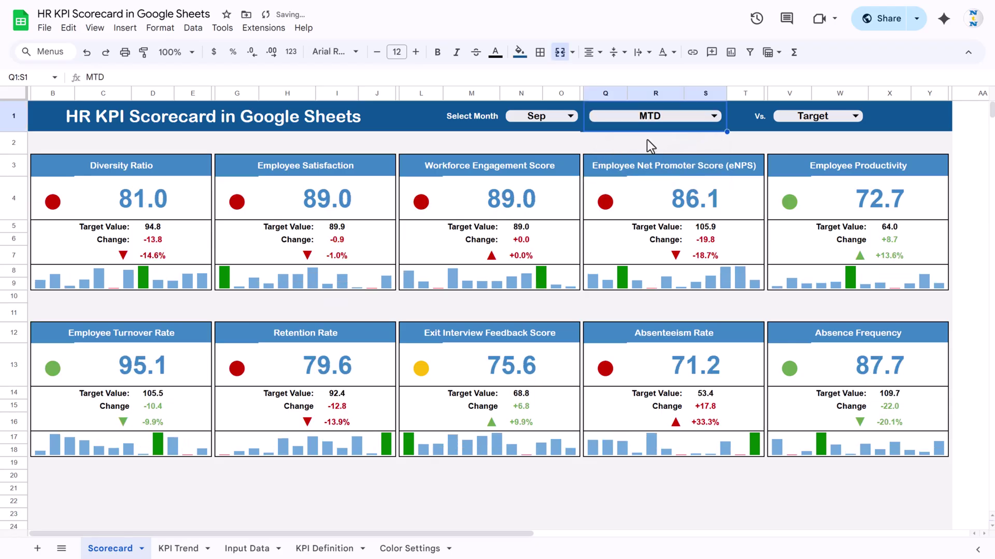
{"action": "left_click", "coordinate": [713, 117]}
{"action": "left_click", "coordinate": [627, 171]}
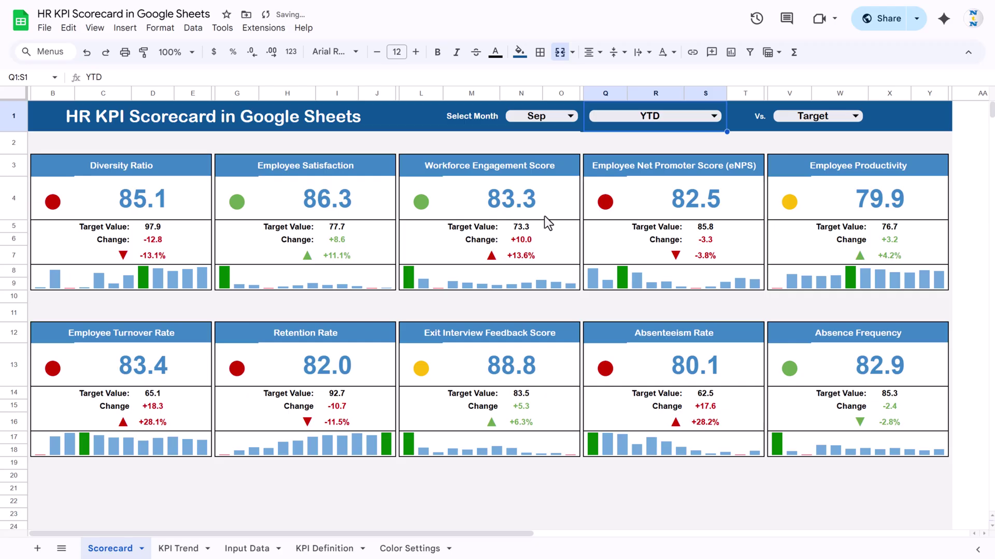
{"action": "left_click", "coordinate": [788, 148]}
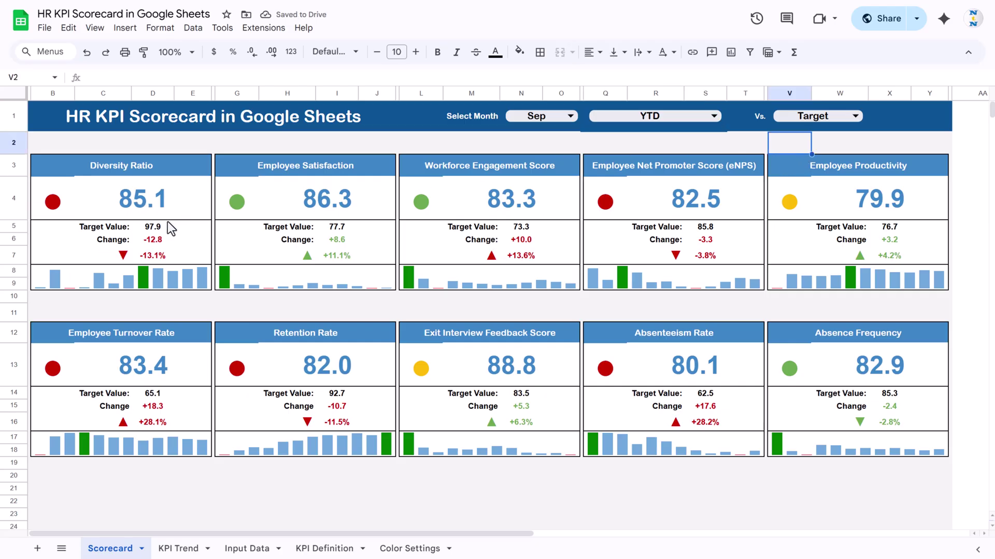
Step: Set the scorecard's comparison selector to PY so the KPI cards compare against the previous year
{"action": "left_click", "coordinate": [856, 117]}
{"action": "left_click", "coordinate": [784, 164]}
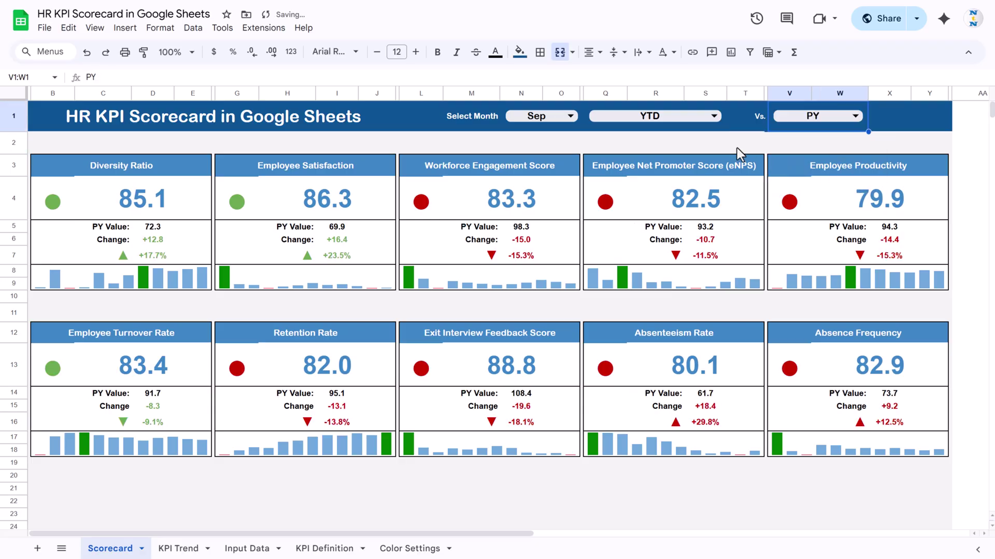
{"action": "left_click", "coordinate": [737, 147]}
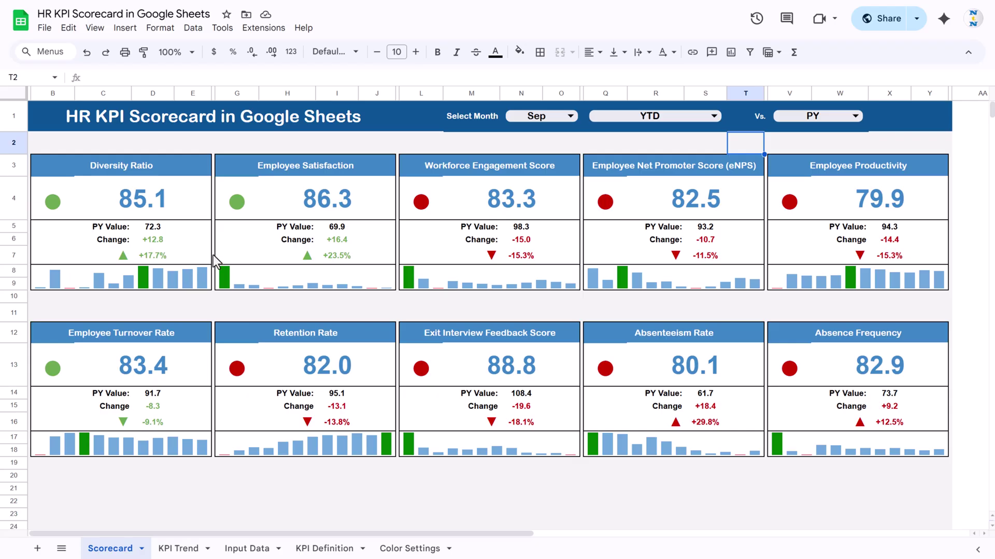
{"action": "left_click", "coordinate": [358, 313]}
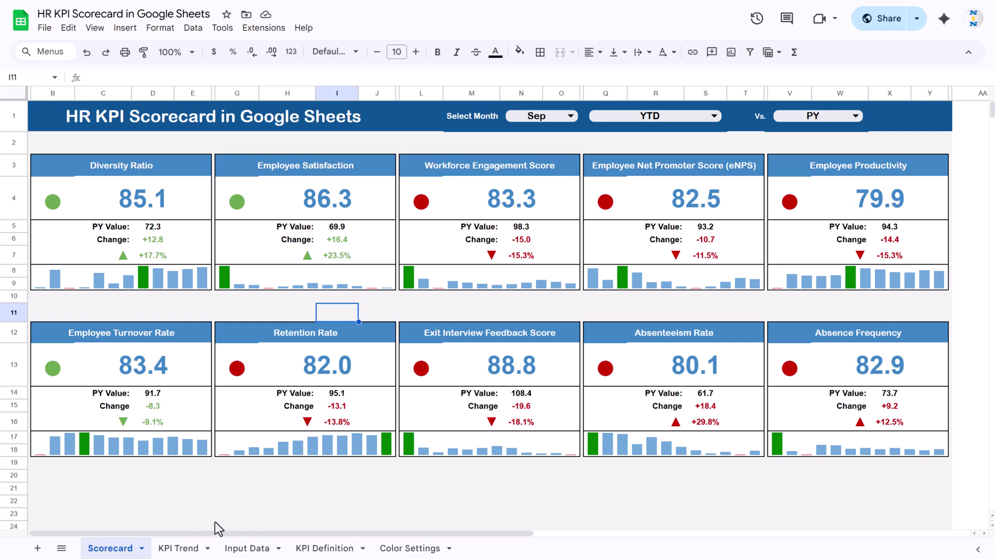
Step: Open the KPI Trend sheet and select Employee Satisfaction as the KPI
{"action": "left_click", "coordinate": [179, 548]}
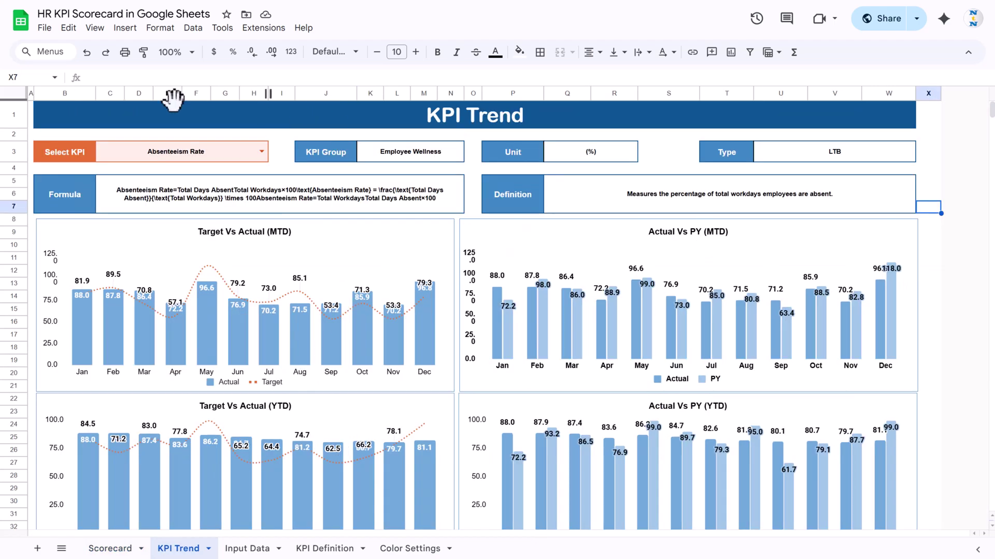
{"action": "left_click", "coordinate": [262, 152]}
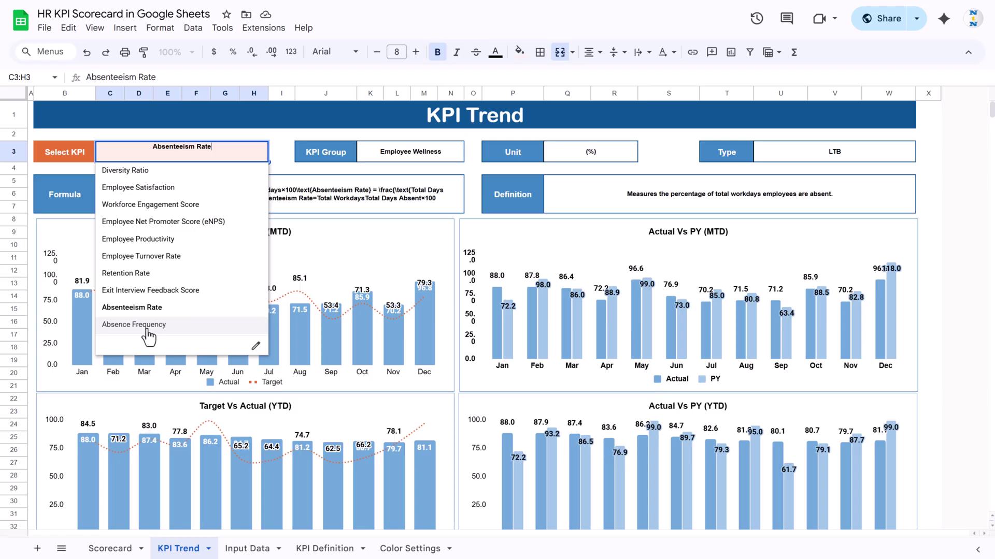
{"action": "left_click", "coordinate": [138, 189]}
{"action": "left_click", "coordinate": [290, 170]}
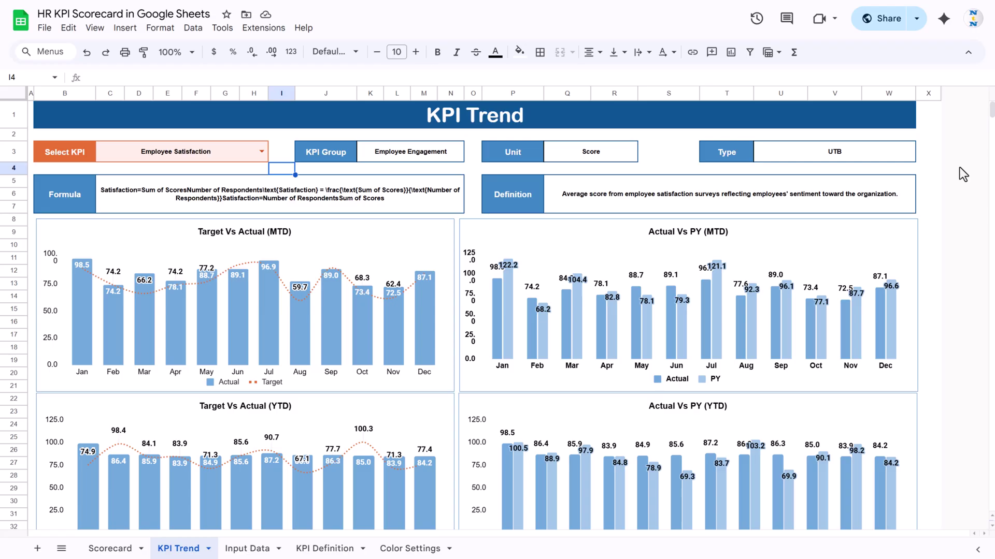
Step: Examine the Employee Satisfaction formula, definition, and the MTD and YTD charts for Target Vs Actual and Actual Vs PY
{"action": "left_click", "coordinate": [55, 198]}
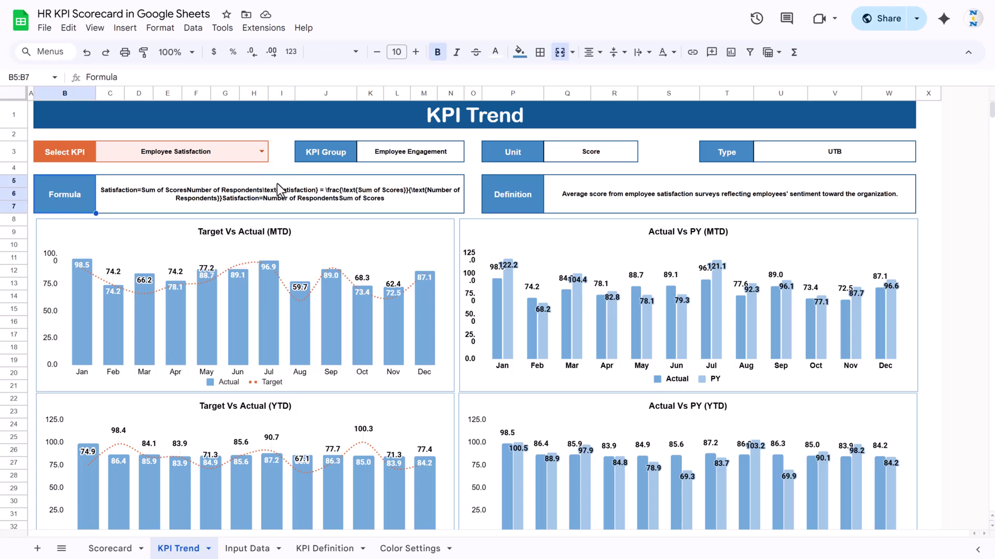
{"action": "left_click", "coordinate": [492, 201]}
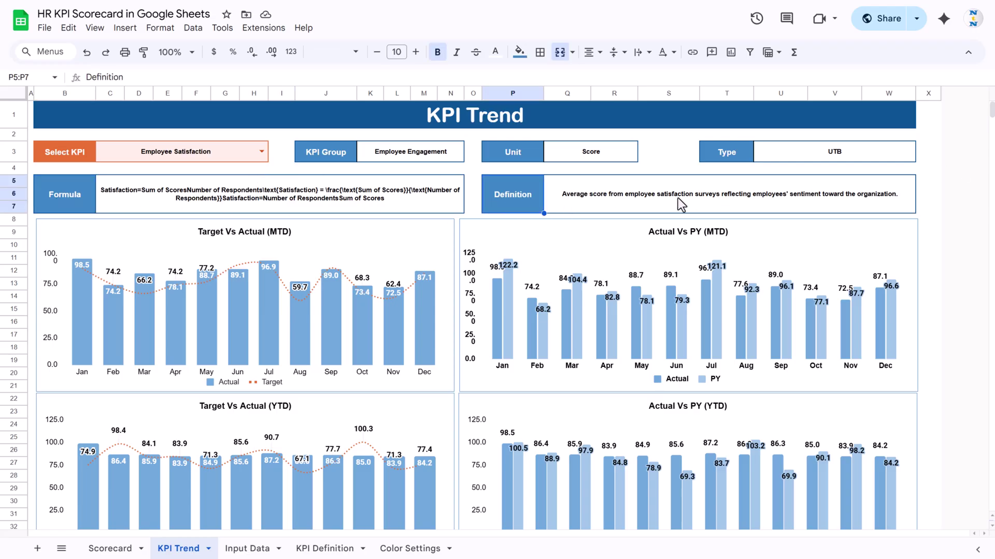
{"action": "scroll", "coordinate": [347, 264], "scroll_direction": "down", "scroll_amount": 2}
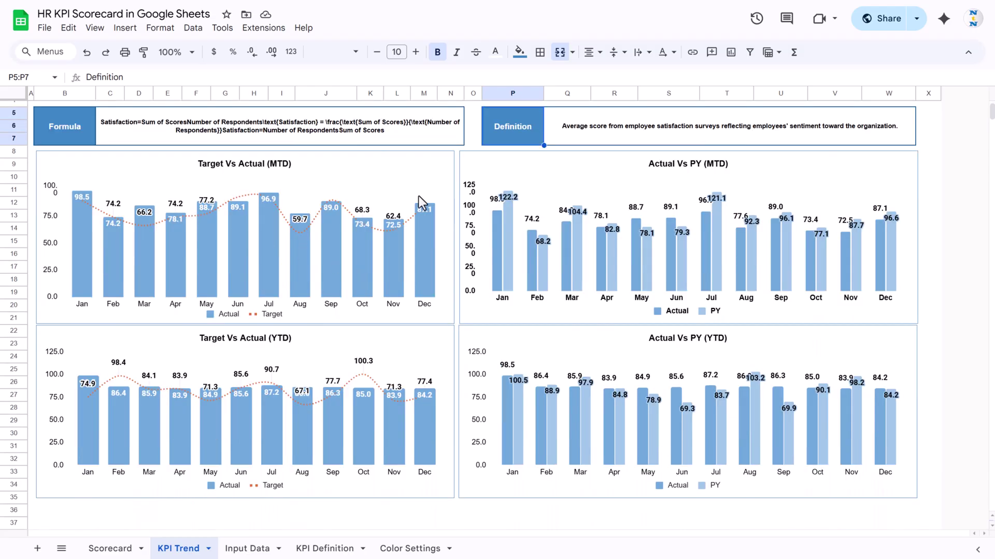
{"action": "scroll", "coordinate": [435, 207], "scroll_direction": "up", "scroll_amount": 2}
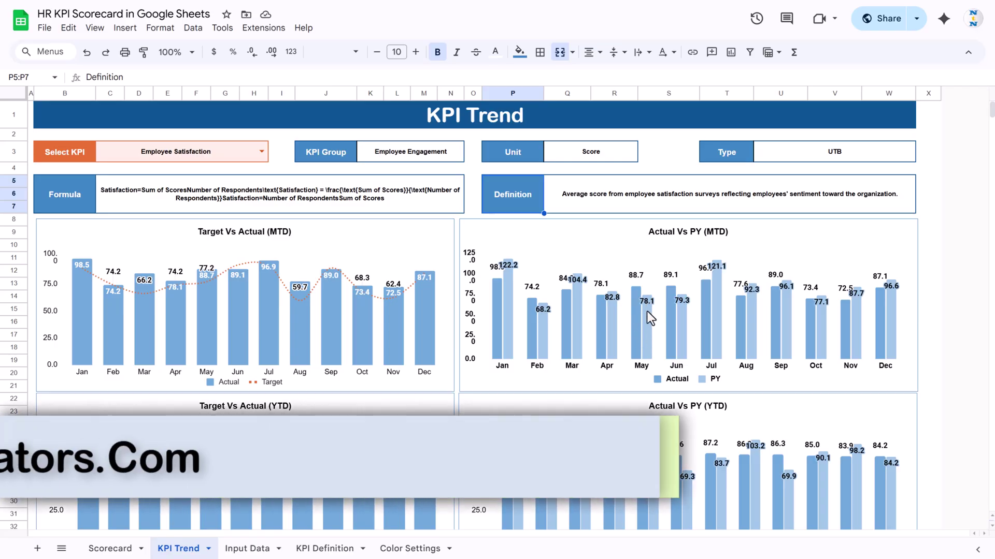
{"action": "scroll", "coordinate": [653, 341], "scroll_direction": "down", "scroll_amount": 3}
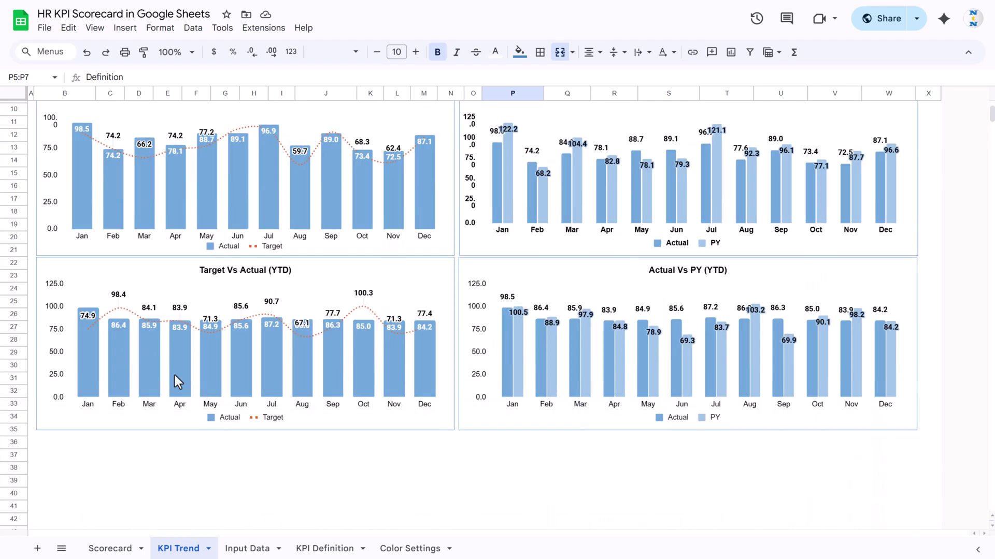
{"action": "scroll", "coordinate": [458, 290], "scroll_direction": "up", "scroll_amount": 2}
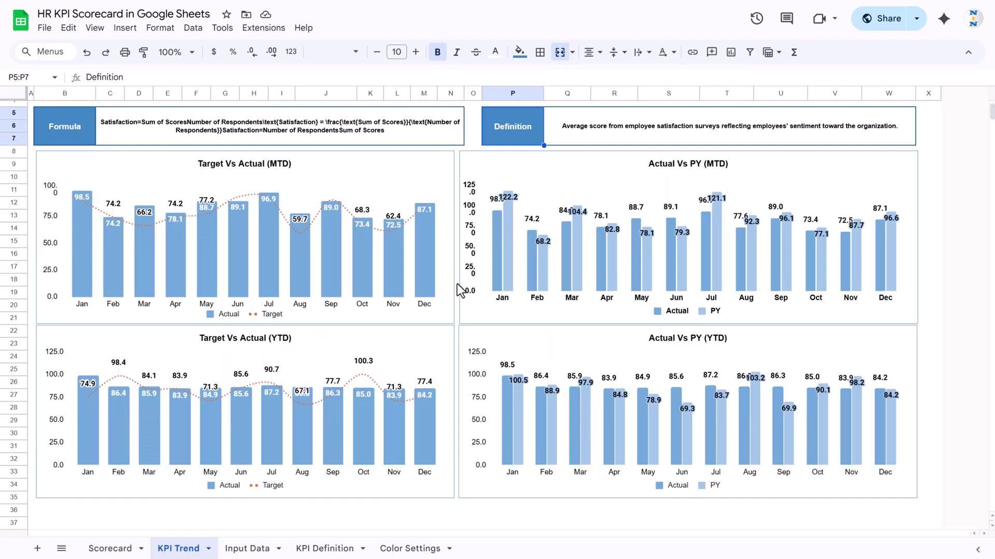
{"action": "left_click", "coordinate": [926, 195]}
{"action": "scroll", "coordinate": [688, 278], "scroll_direction": "up", "scroll_amount": 2}
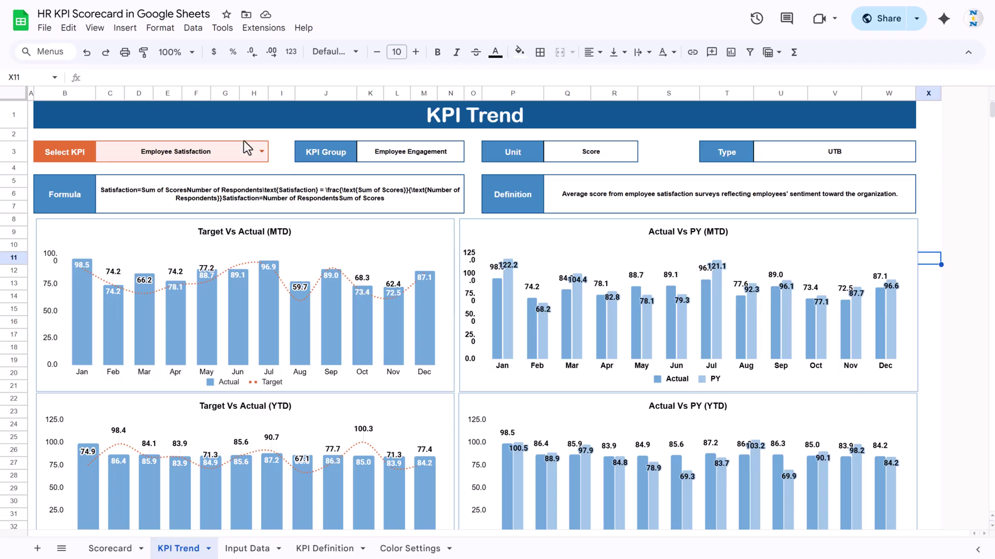
{"action": "left_click", "coordinate": [225, 134]}
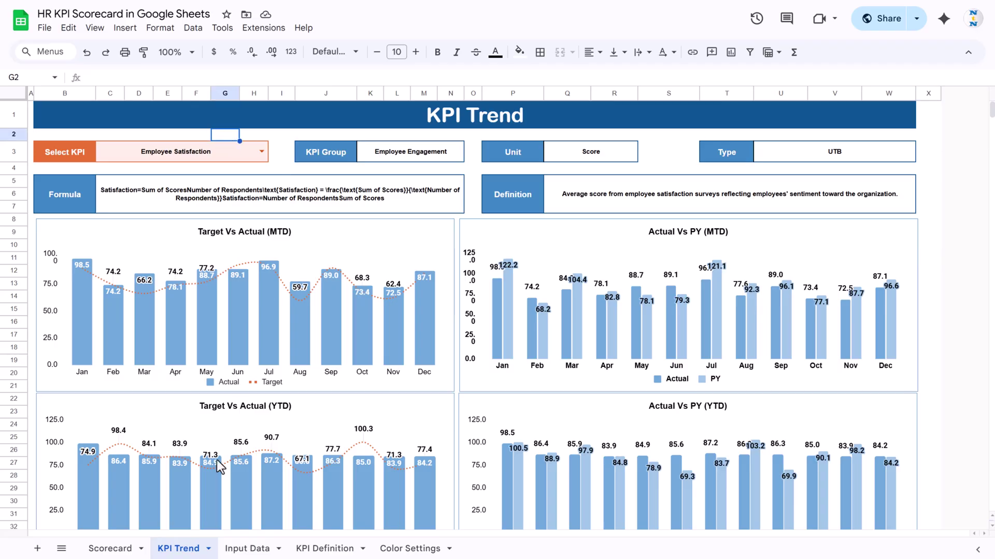
Step: Open the Input Data sheet and examine the KPI name, month and value columns of the KPI-1 table
{"action": "left_click", "coordinate": [254, 551]}
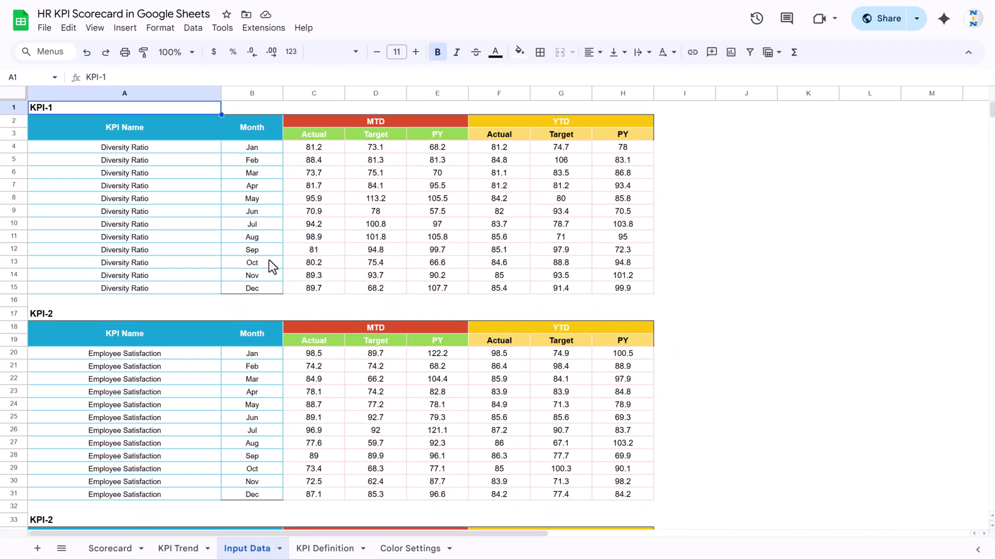
{"action": "left_click", "coordinate": [128, 133]}
{"action": "left_click", "coordinate": [270, 131]}
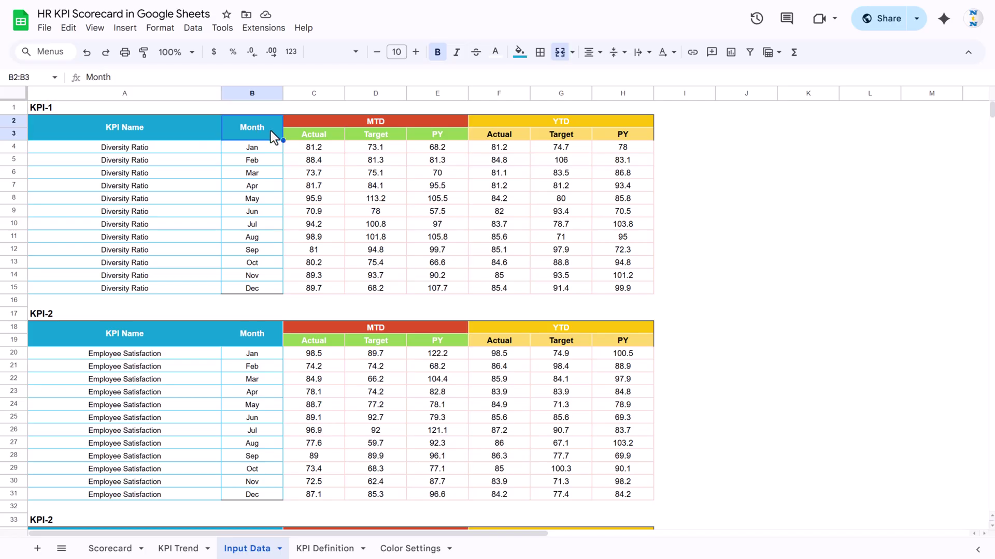
{"action": "left_click_drag", "start_coordinate": [258, 152], "coordinate": [275, 284]}
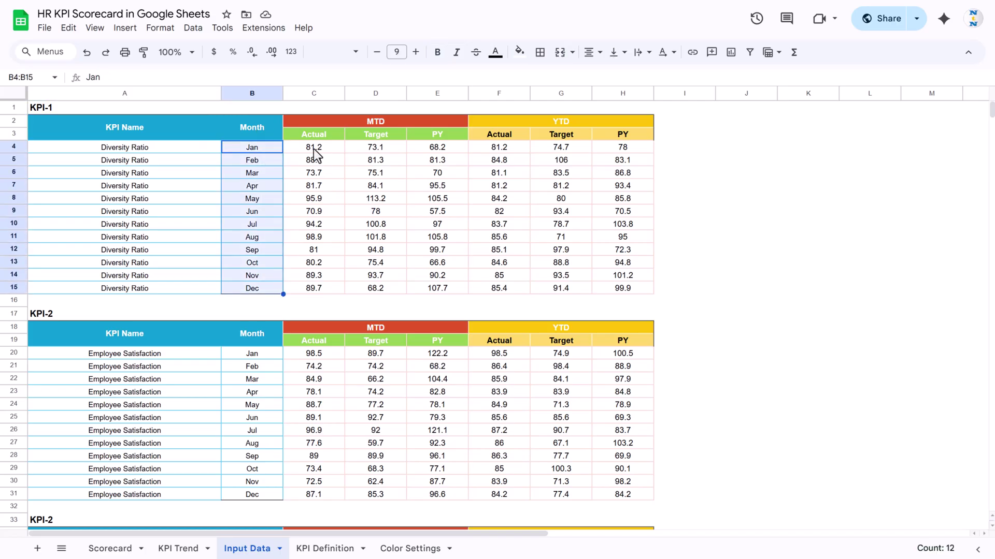
{"action": "left_click_drag", "start_coordinate": [314, 154], "coordinate": [624, 285]}
{"action": "left_click", "coordinate": [563, 217]}
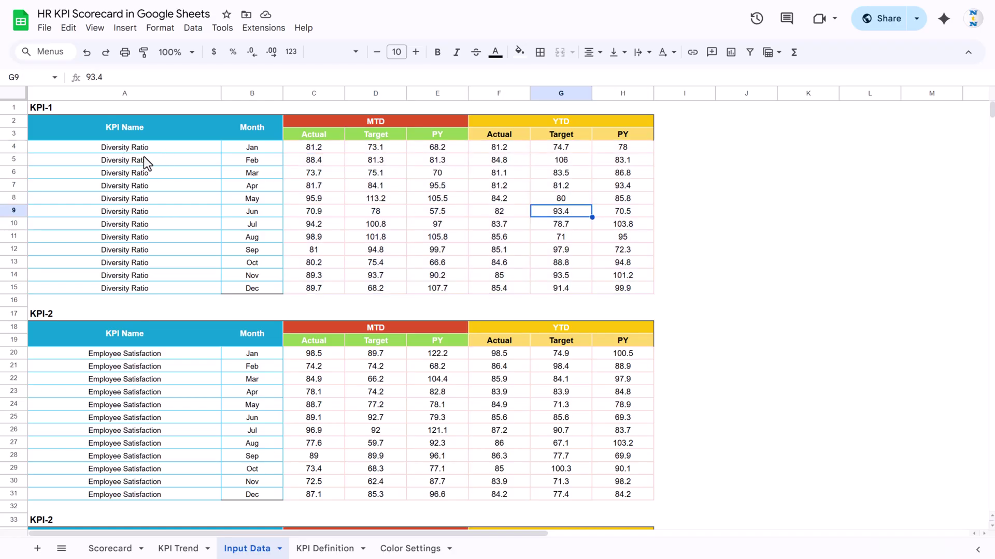
Step: Check the January Actual, Target and PY entries under MTD and YTD for Diversity Ratio
{"action": "left_click", "coordinate": [319, 147]}
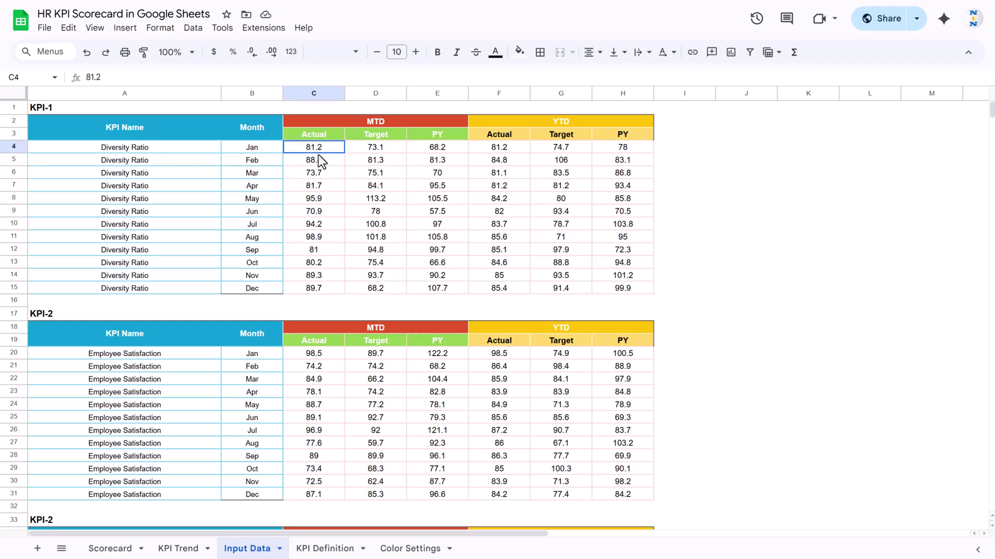
{"action": "mouse_move", "coordinate": [319, 147]}
{"action": "left_mouse_down"}
{"action": "mouse_move", "coordinate": [320, 184]}
{"action": "mouse_move", "coordinate": [323, 147]}
{"action": "mouse_move", "coordinate": [399, 147]}
{"action": "mouse_move", "coordinate": [316, 148]}
{"action": "left_mouse_up"}
{"action": "left_click", "coordinate": [381, 149]}
{"action": "left_click", "coordinate": [439, 149]}
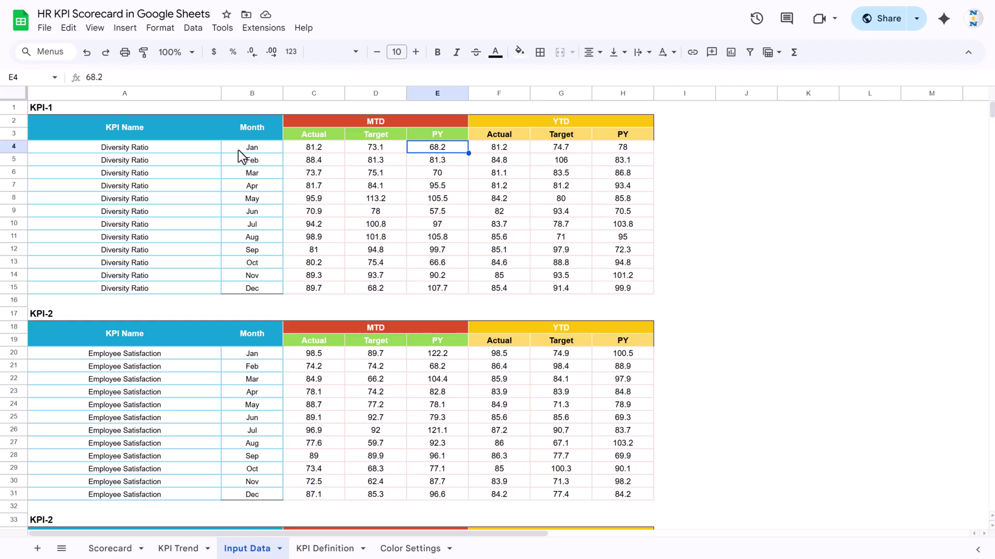
{"action": "left_click", "coordinate": [499, 149]}
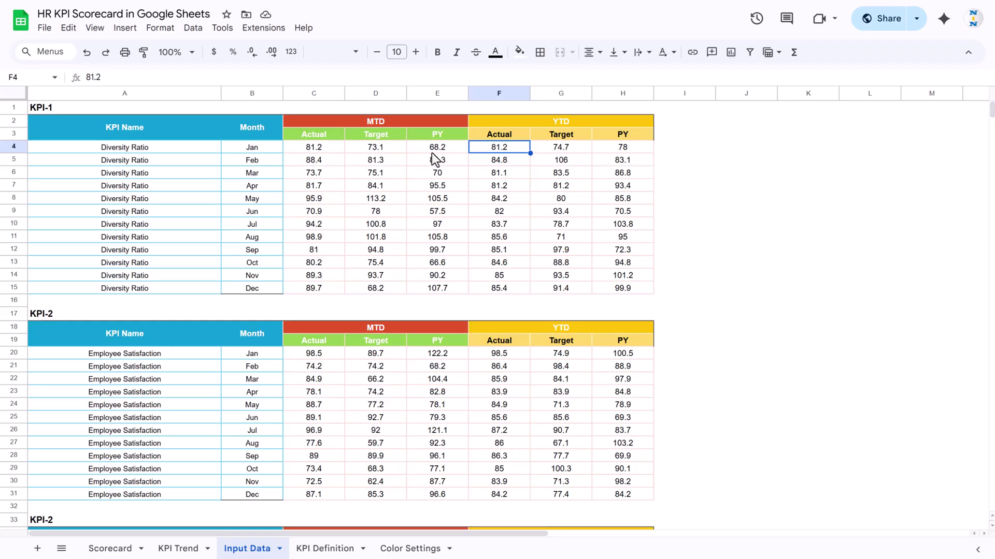
{"action": "left_click", "coordinate": [560, 149]}
{"action": "left_click", "coordinate": [625, 149]}
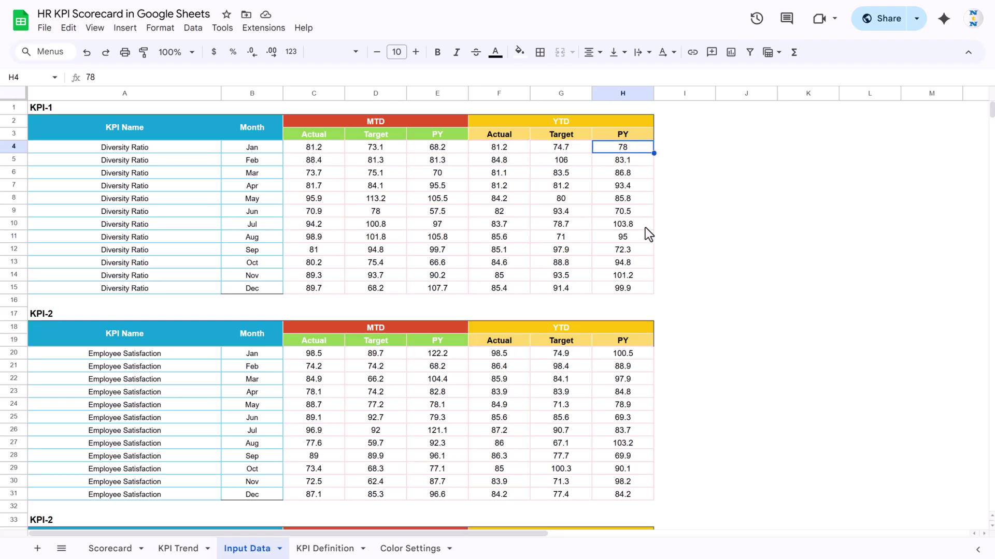
Step: Look through the tables of the other KPIs further down the Input Data sheet
{"action": "scroll", "coordinate": [642, 233], "scroll_direction": "down", "scroll_amount": 2}
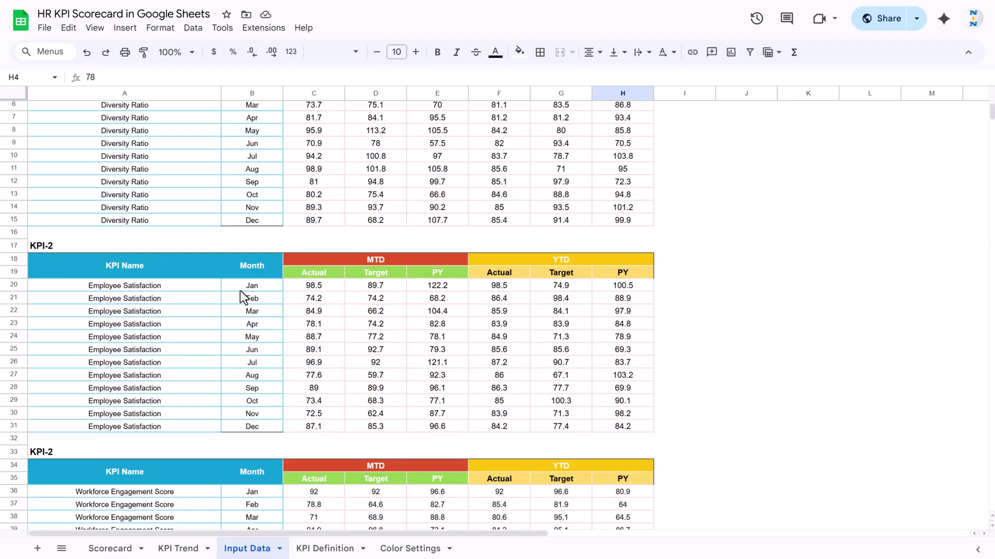
{"action": "scroll", "coordinate": [311, 300], "scroll_direction": "down", "scroll_amount": 5}
{"action": "scroll", "coordinate": [489, 261], "scroll_direction": "down", "scroll_amount": 5}
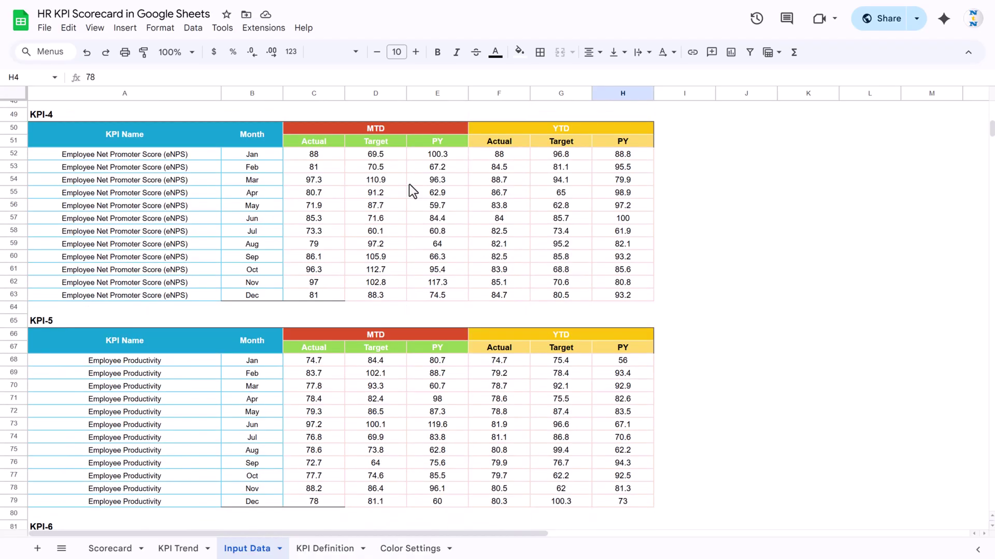
Step: Look through the KPI-6 to KPI-10 tables on the Input Data sheet and return to the KPI-1 table
{"action": "scroll", "coordinate": [415, 190], "scroll_direction": "down", "scroll_amount": 6}
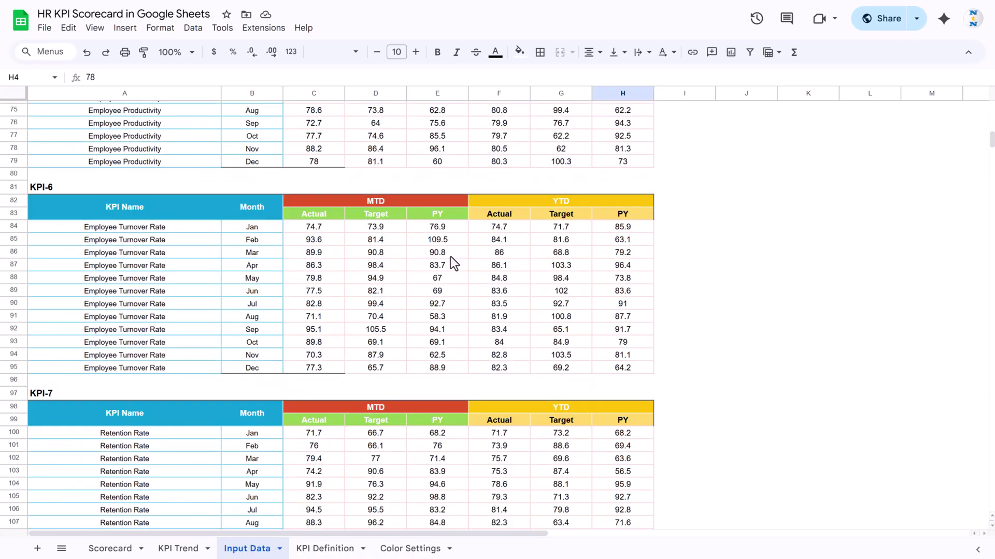
{"action": "scroll", "coordinate": [456, 269], "scroll_direction": "down", "scroll_amount": 8}
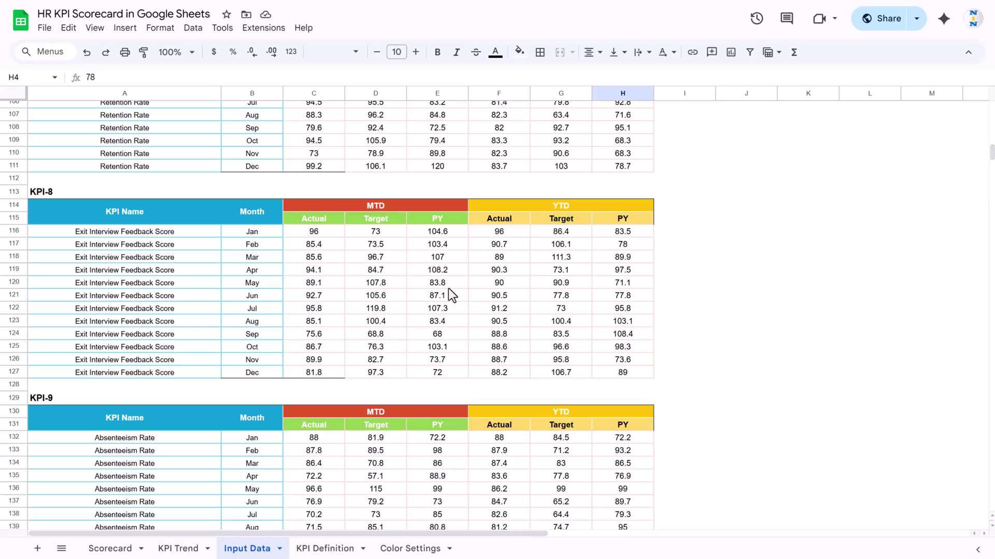
{"action": "scroll", "coordinate": [425, 290], "scroll_direction": "down", "scroll_amount": 4}
{"action": "scroll", "coordinate": [471, 287], "scroll_direction": "down", "scroll_amount": 4}
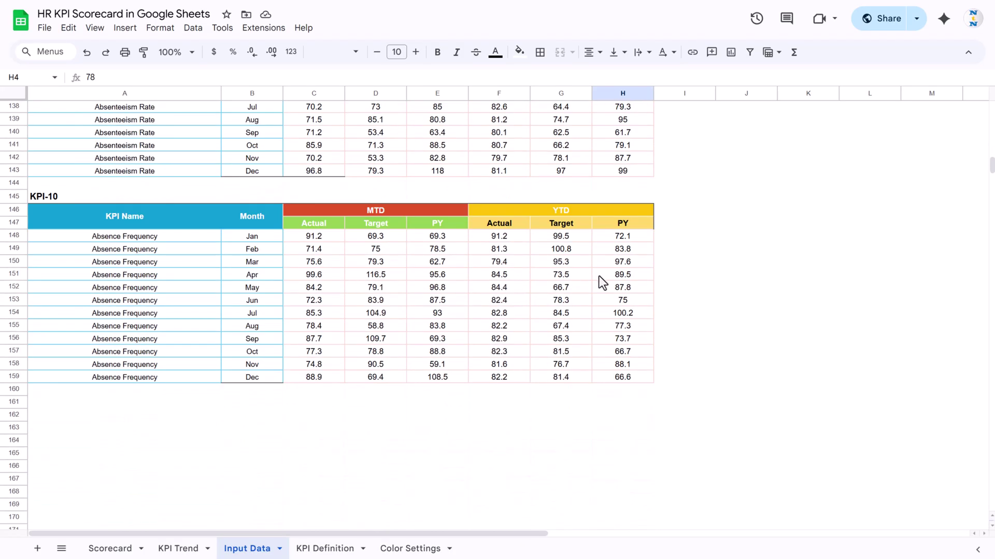
{"action": "scroll", "coordinate": [611, 285], "scroll_direction": "up", "scroll_amount": 14}
{"action": "scroll", "coordinate": [608, 272], "scroll_direction": "up", "scroll_amount": 20}
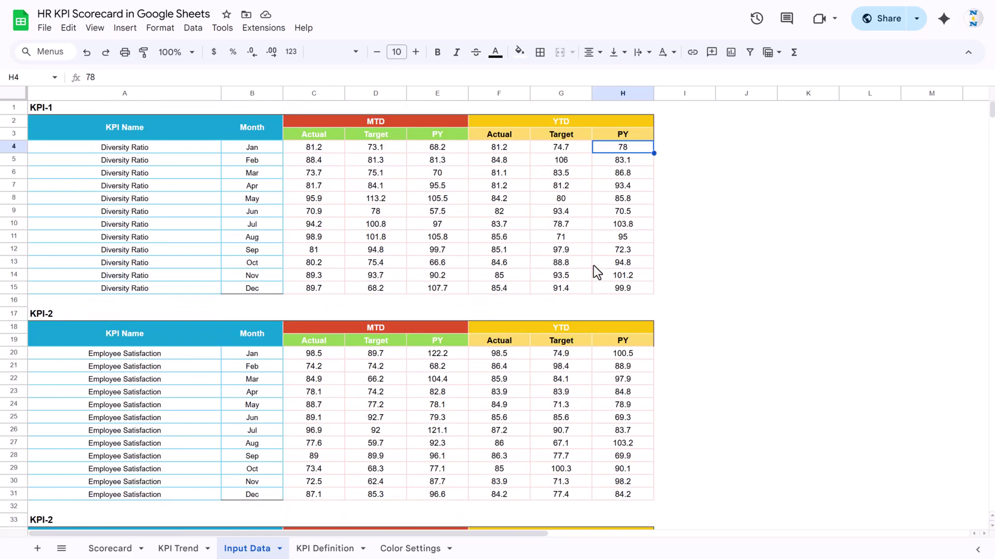
Step: Compare the KPI Group, KPI Name and Unit entries on the KPI Definition sheet with the Input Data tables
{"action": "left_click", "coordinate": [327, 548]}
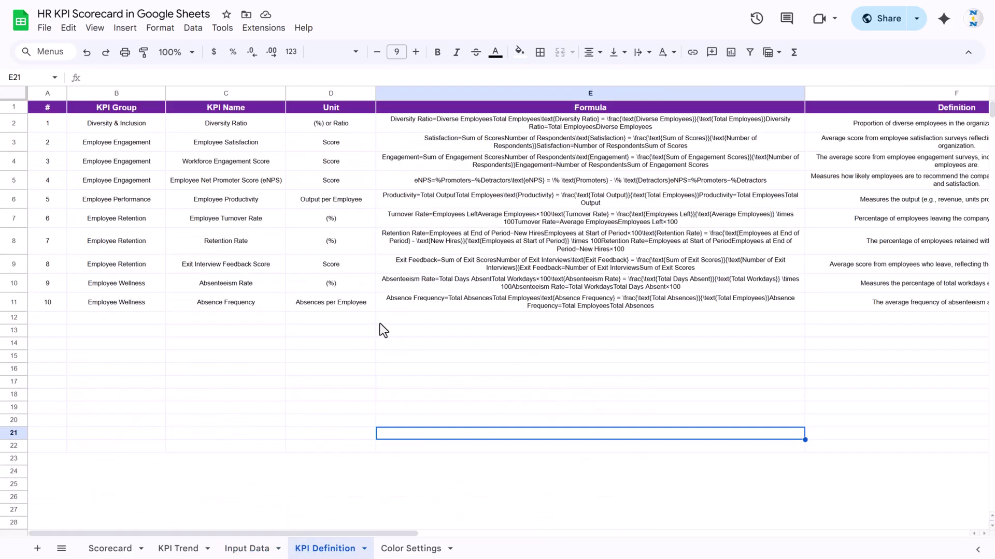
{"action": "left_click_drag", "start_coordinate": [121, 124], "coordinate": [250, 300]}
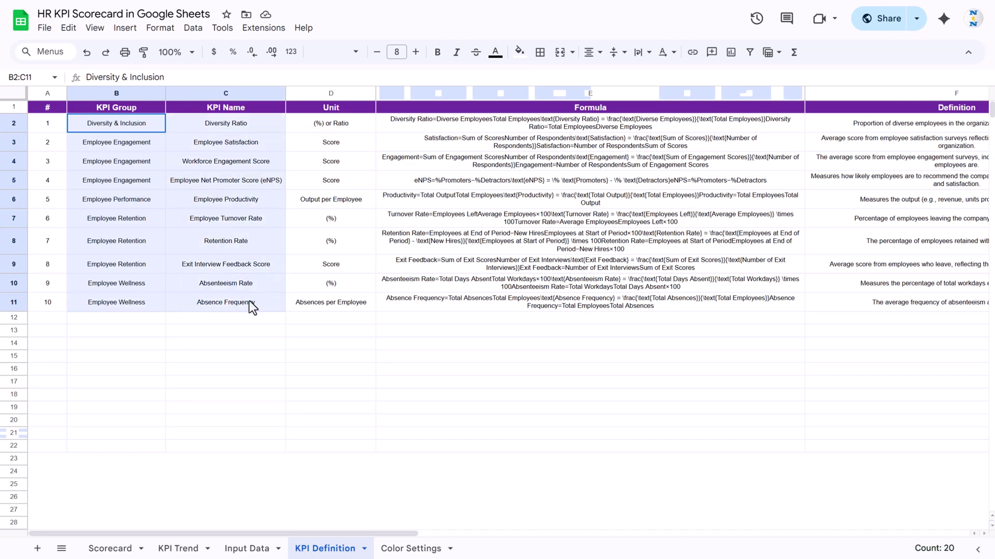
{"action": "left_click", "coordinate": [316, 139]}
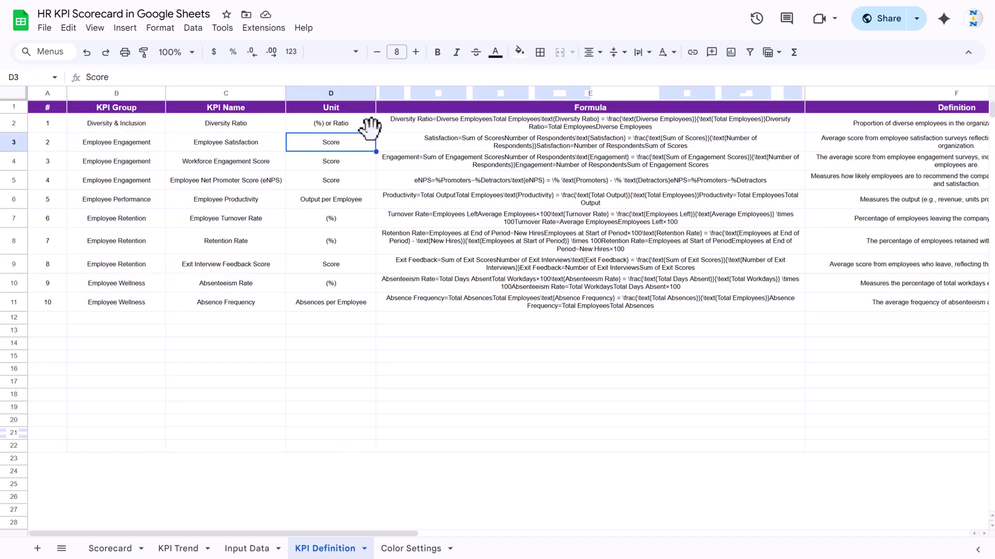
{"action": "left_click", "coordinate": [249, 548]}
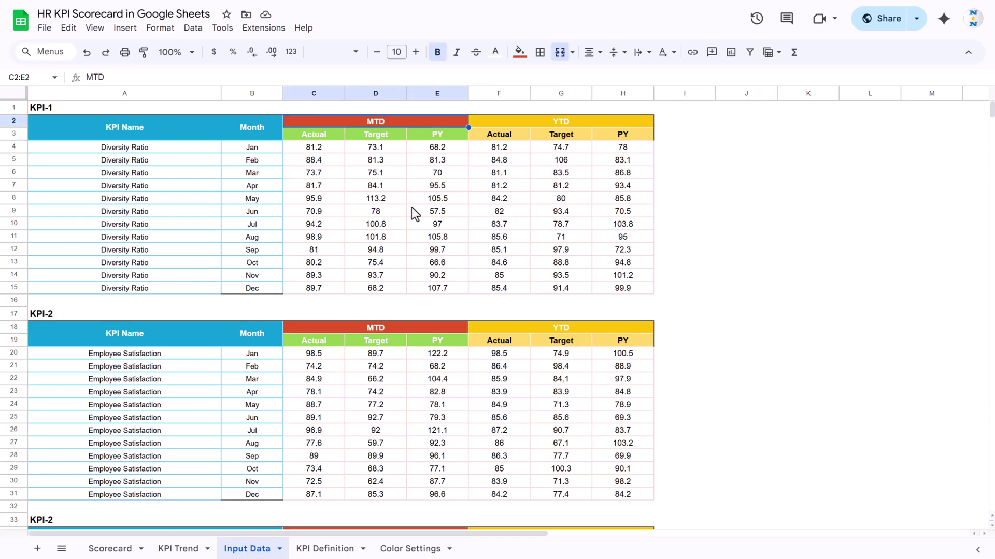
{"action": "left_click", "coordinate": [329, 550]}
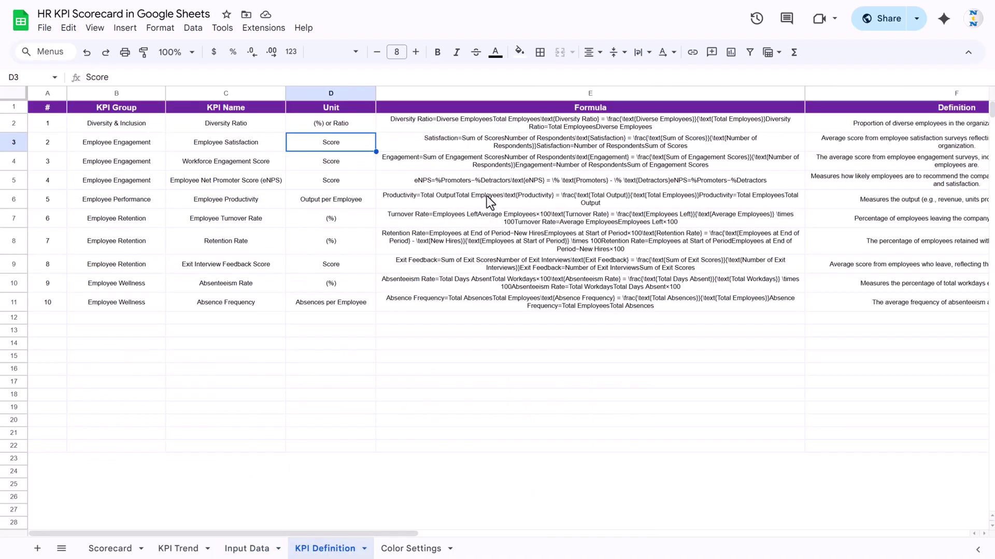
Step: Review the KPI Group, KPI Name and Unit columns one after another for all ten KPIs
{"action": "left_click", "coordinate": [126, 125]}
{"action": "left_click_drag", "start_coordinate": [136, 120], "coordinate": [126, 302]}
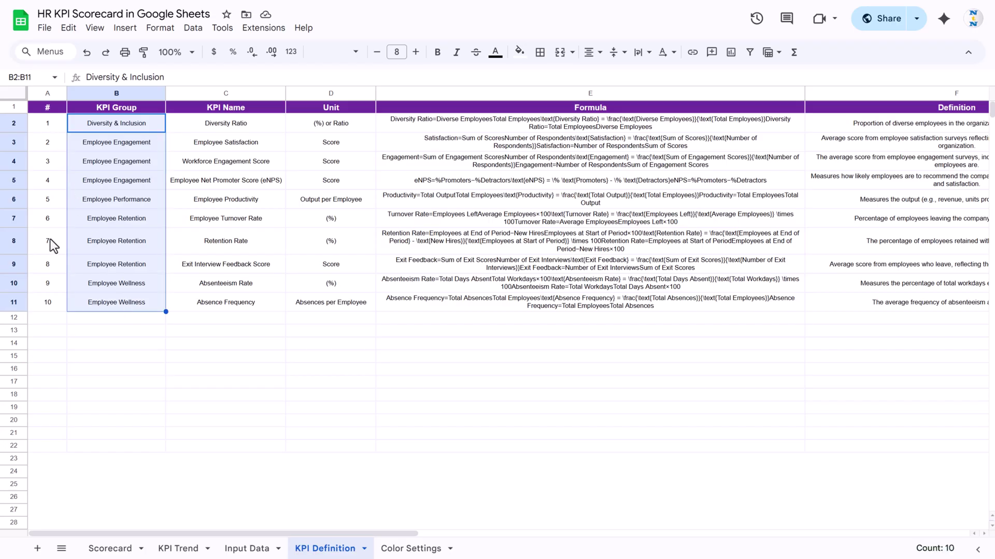
{"action": "left_click_drag", "start_coordinate": [239, 127], "coordinate": [246, 305]}
{"action": "left_click_drag", "start_coordinate": [353, 122], "coordinate": [349, 300]}
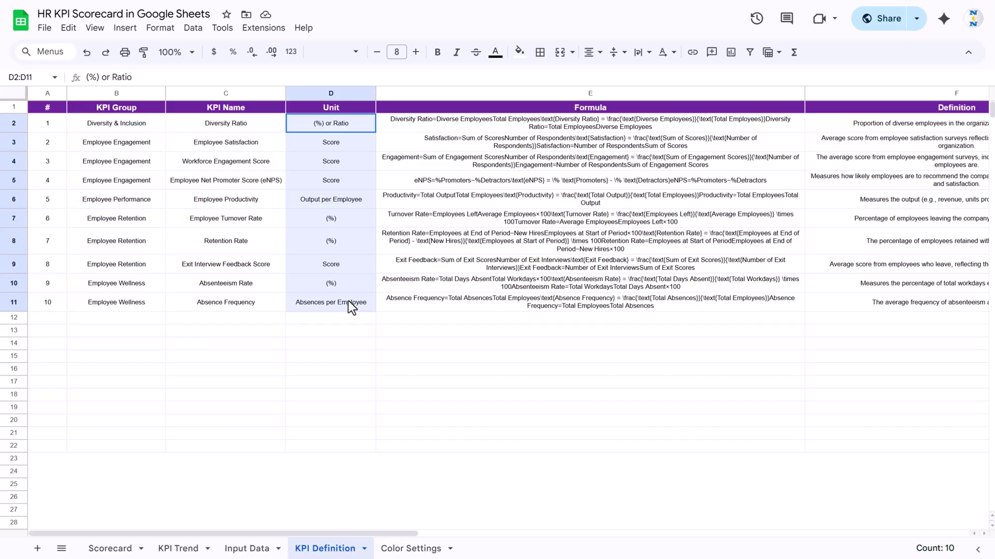
Step: Examine the Formula and Definition columns of the KPI Definition sheet and compare them with the fields on the KPI Trend sheet
{"action": "left_click_drag", "start_coordinate": [361, 532], "coordinate": [522, 540]}
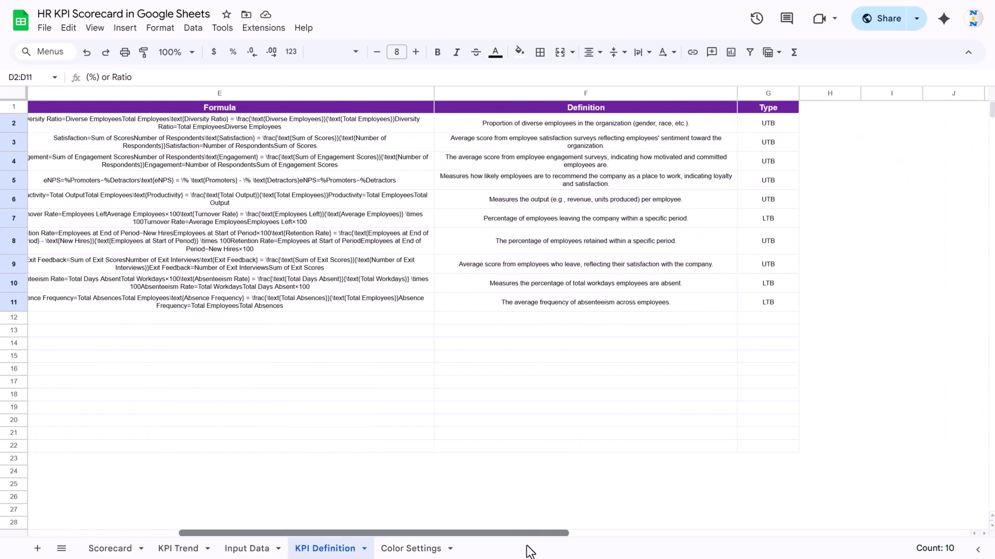
{"action": "scroll", "coordinate": [332, 518], "scroll_direction": "left", "scroll_amount": 3}
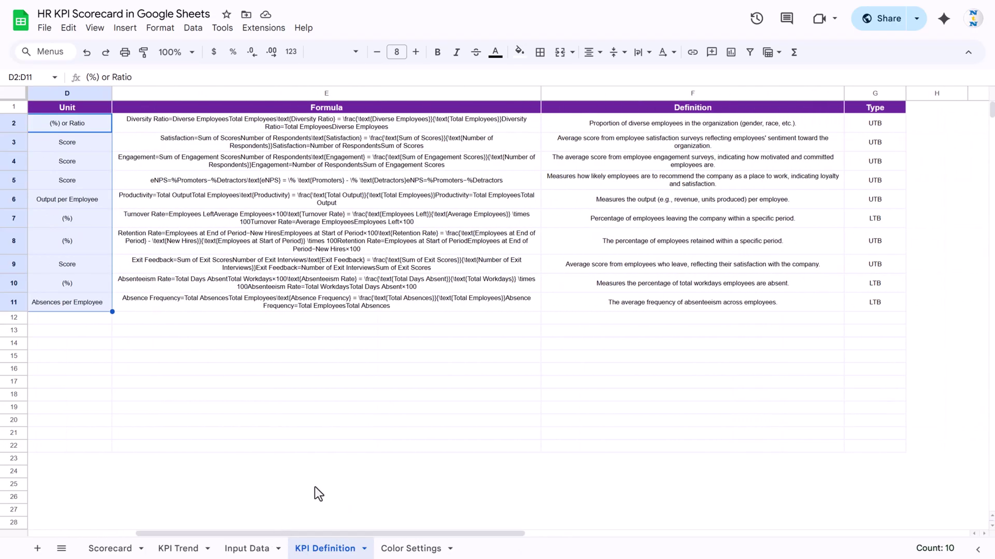
{"action": "left_click_drag", "start_coordinate": [464, 126], "coordinate": [447, 299]}
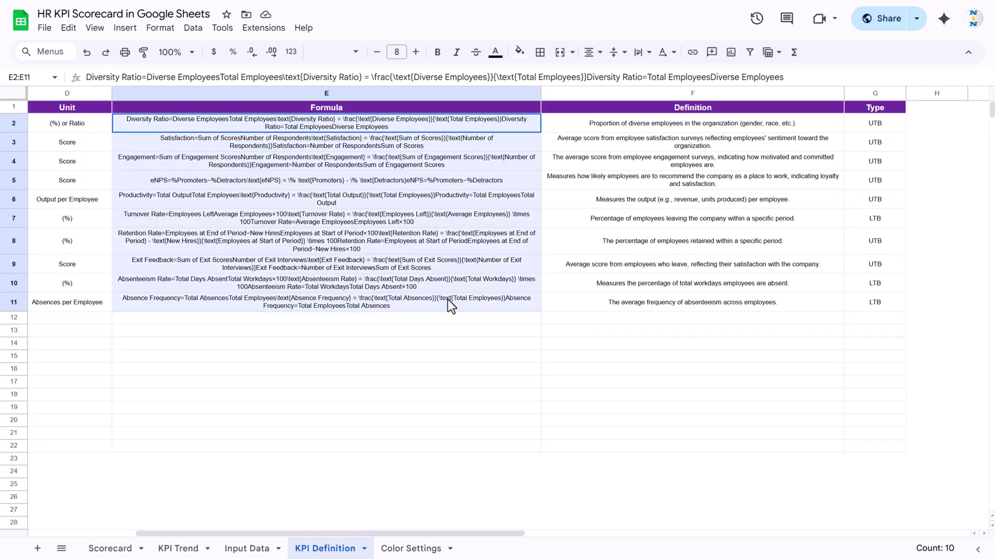
{"action": "left_click", "coordinate": [184, 550]}
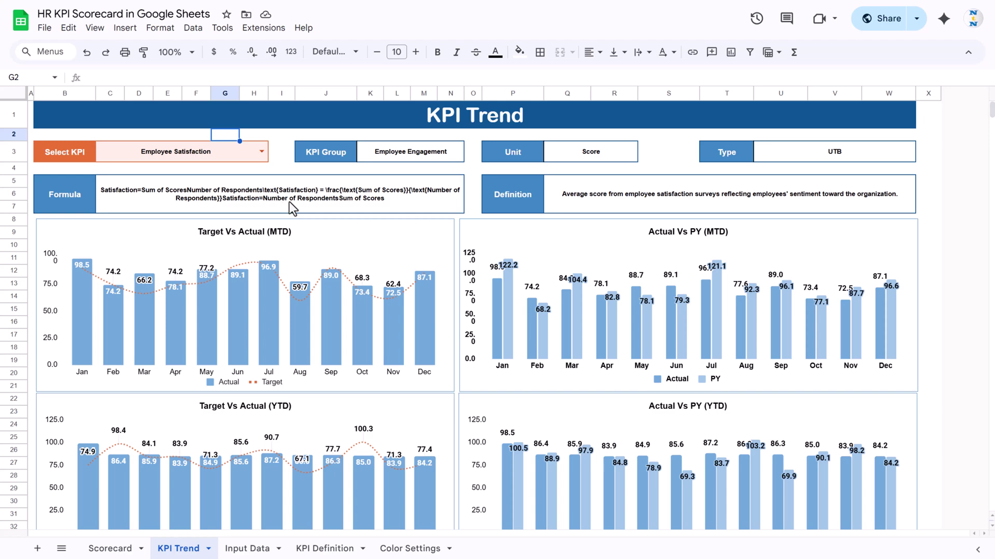
{"action": "left_click", "coordinate": [330, 549]}
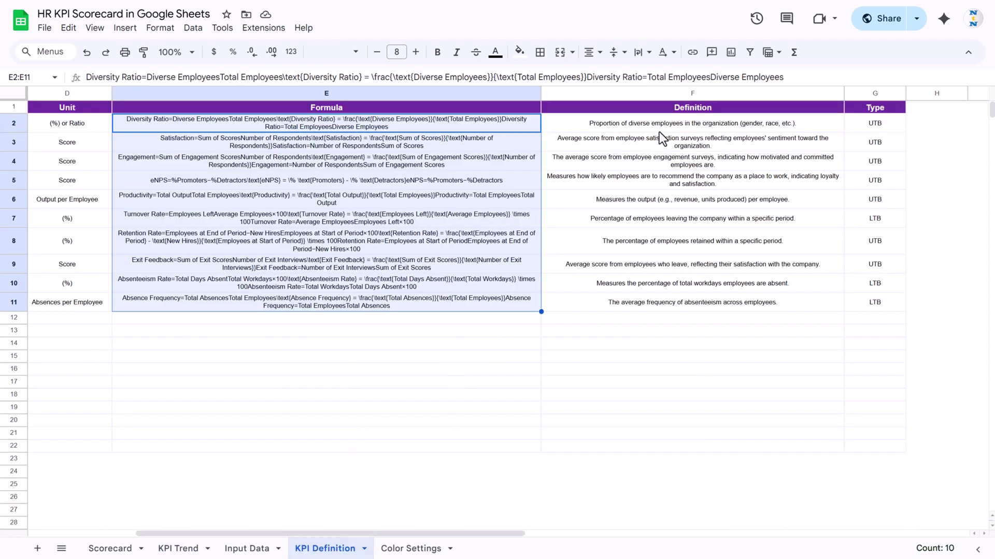
{"action": "left_click_drag", "start_coordinate": [659, 132], "coordinate": [692, 301]}
Step: Convert the Type column to dropdown chips and check the type options offered for Employee Satisfaction
{"action": "left_click", "coordinate": [880, 126]}
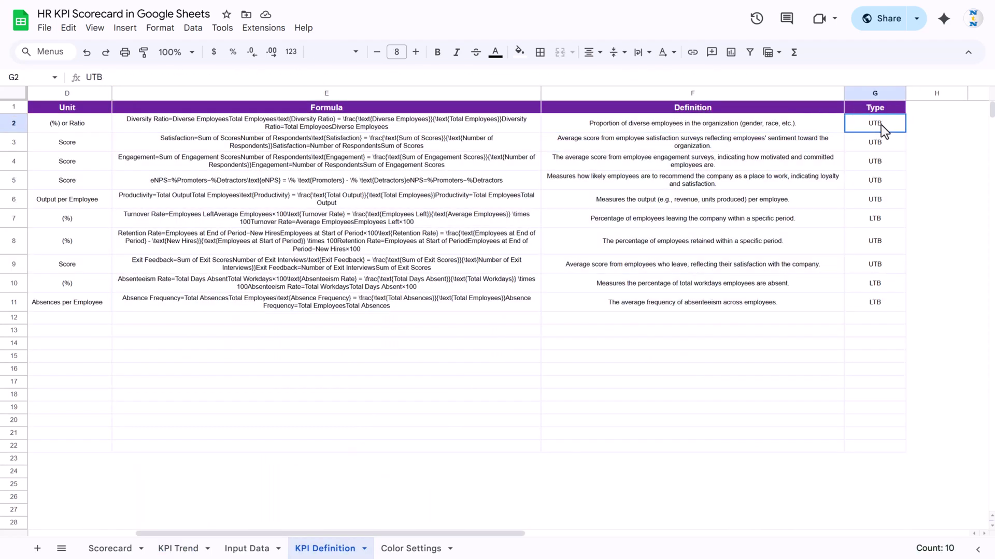
{"action": "left_click", "coordinate": [915, 323]}
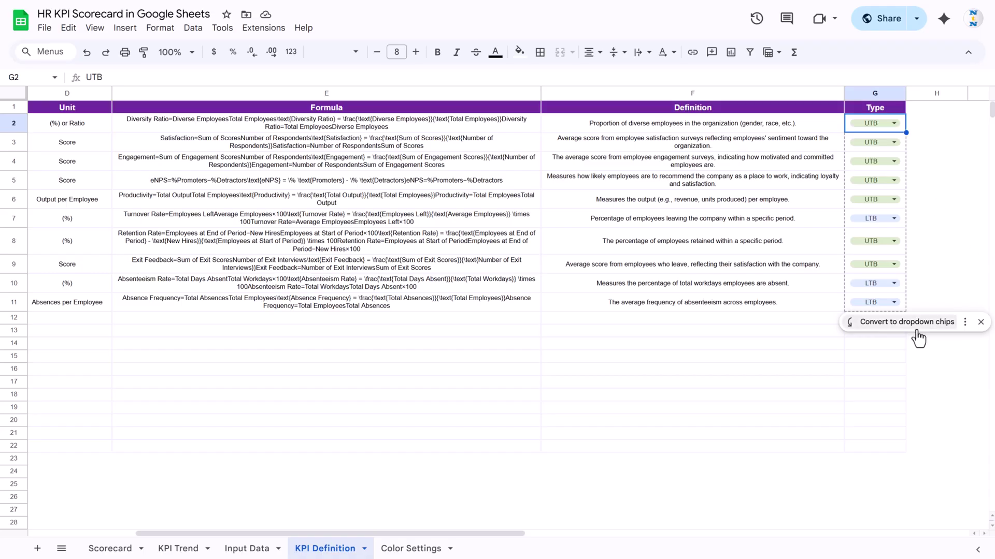
{"action": "left_click", "coordinate": [895, 141]}
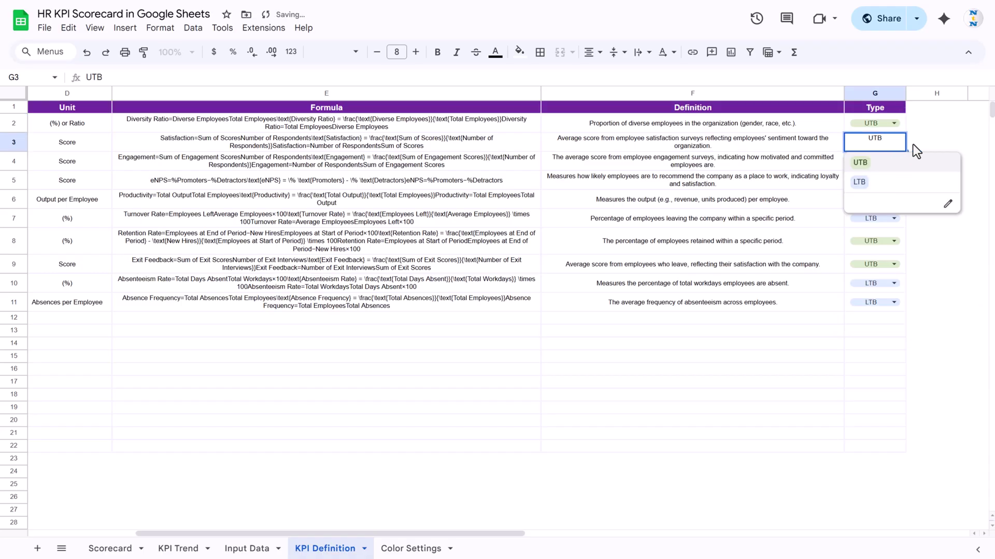
{"action": "left_click", "coordinate": [931, 125]}
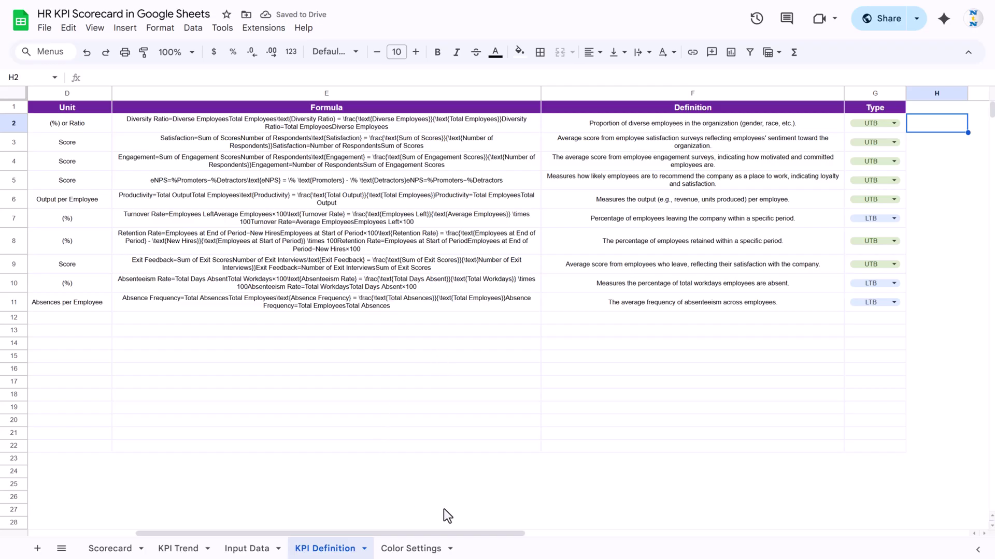
Step: Open the Color Settings sheet and compare its RAG table with the status circles on the Scorecard sheet
{"action": "left_click", "coordinate": [409, 552]}
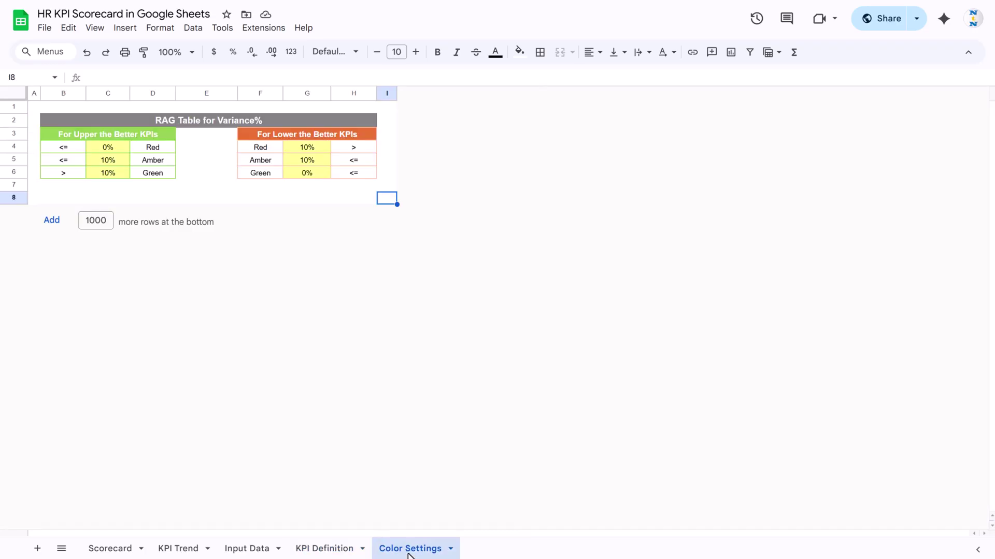
{"action": "left_click", "coordinate": [231, 197]}
{"action": "left_click", "coordinate": [119, 548]}
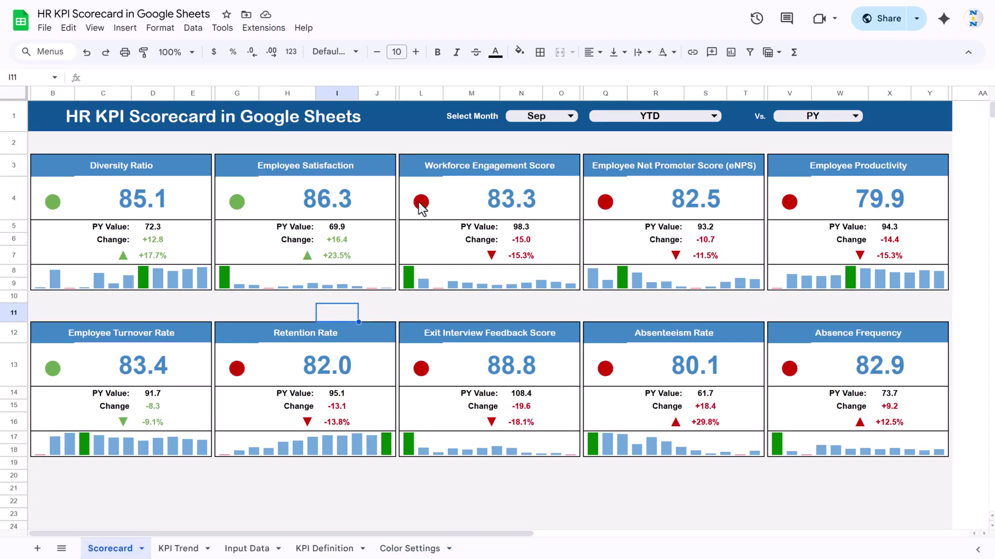
{"action": "left_click", "coordinate": [409, 547]}
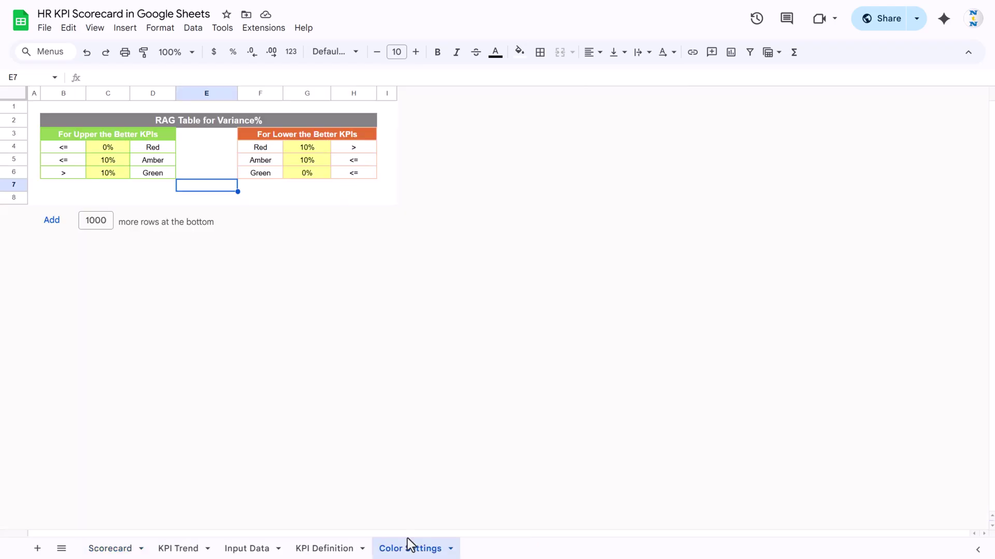
Step: Examine the variance thresholds for Upper the Better KPIs and compare them with the change percentages on the Scorecard sheet
{"action": "left_click", "coordinate": [82, 135]}
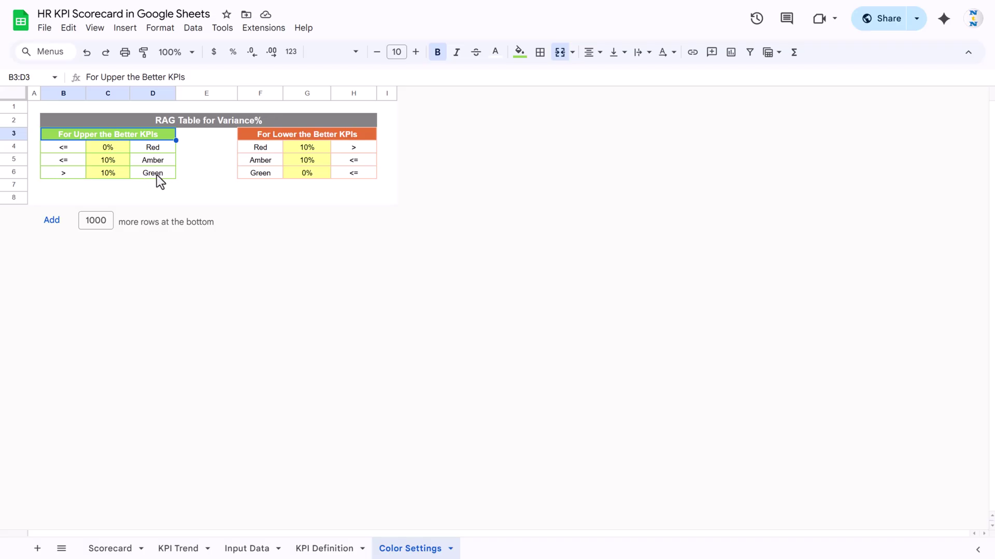
{"action": "left_click_drag", "start_coordinate": [116, 150], "coordinate": [114, 173]}
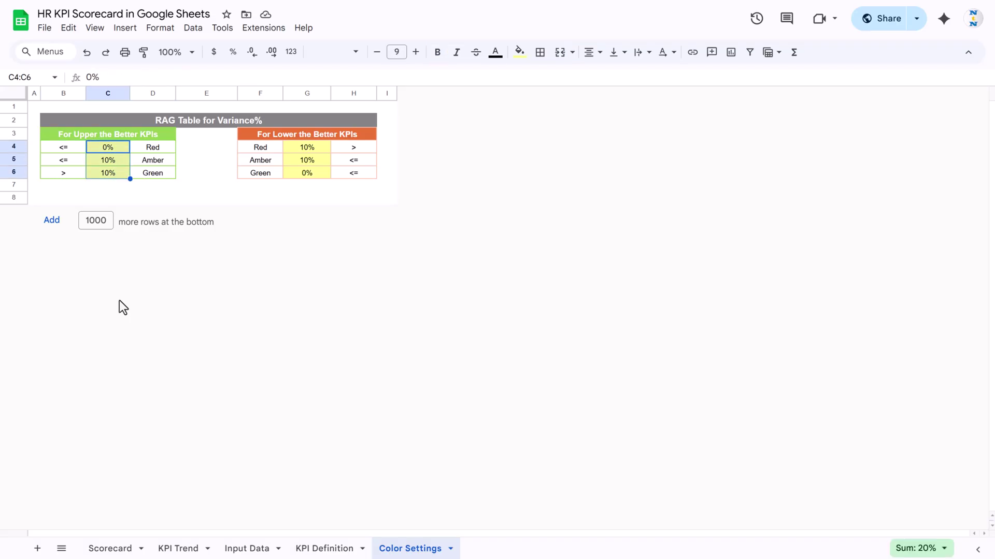
{"action": "left_click", "coordinate": [110, 549]}
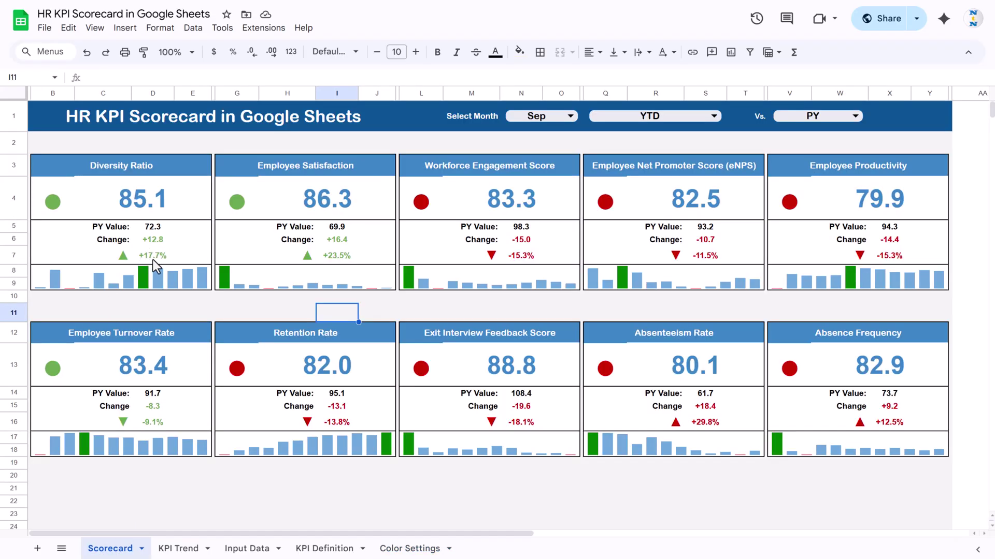
{"action": "left_click", "coordinate": [399, 549]}
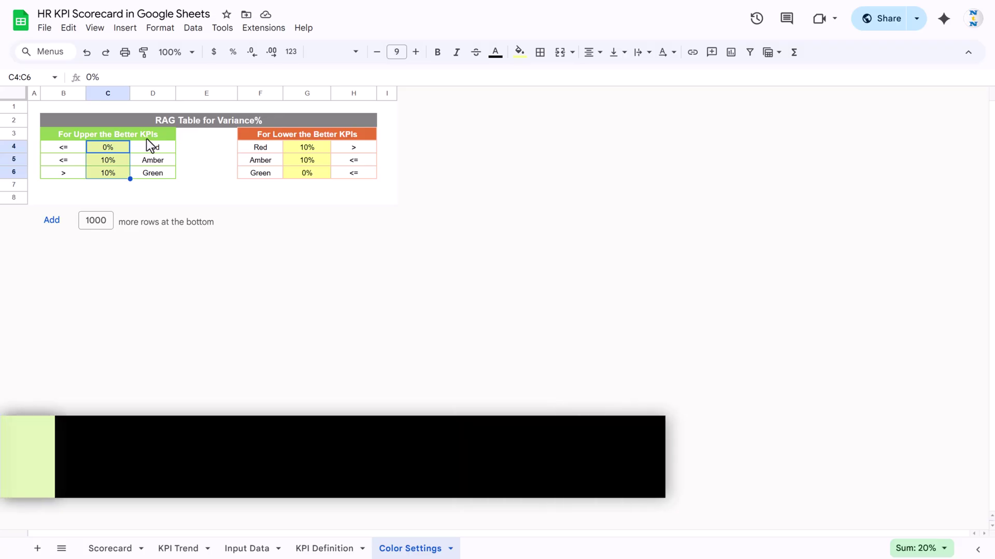
{"action": "left_click", "coordinate": [158, 147]}
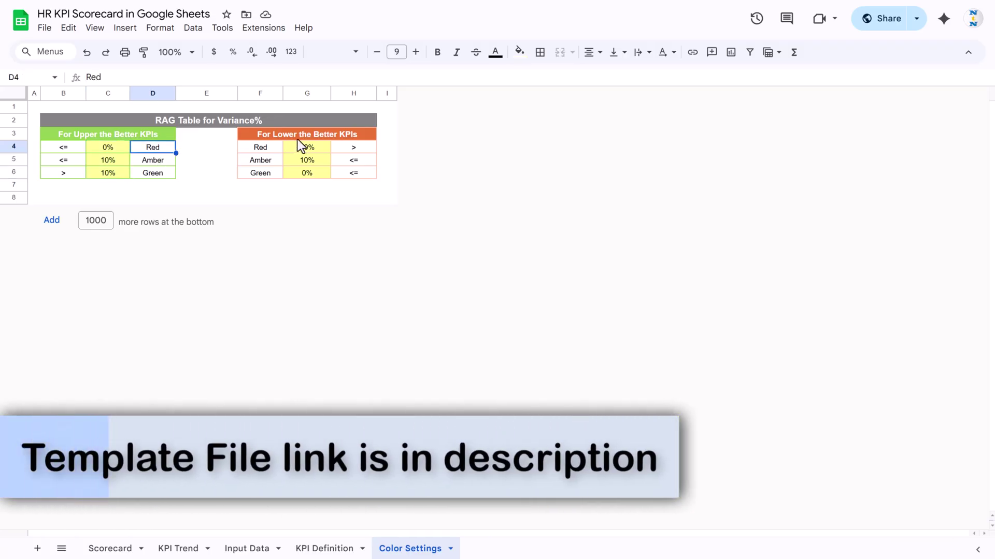
Step: Examine the Red, Amber and Green rules for Lower the Better KPIs in the RAG table
{"action": "left_click", "coordinate": [296, 135]}
{"action": "left_click_drag", "start_coordinate": [261, 147], "coordinate": [260, 174]}
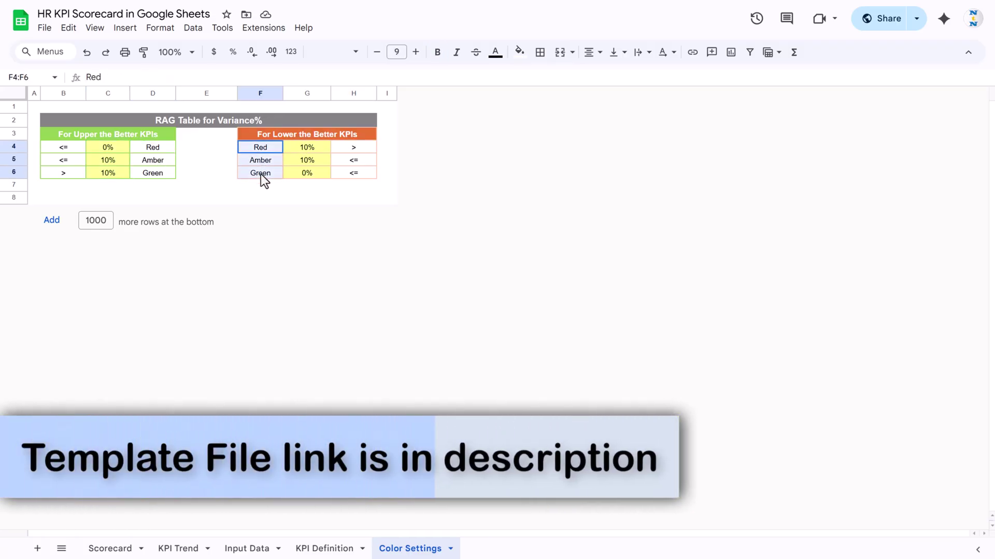
{"action": "left_click", "coordinate": [272, 148]}
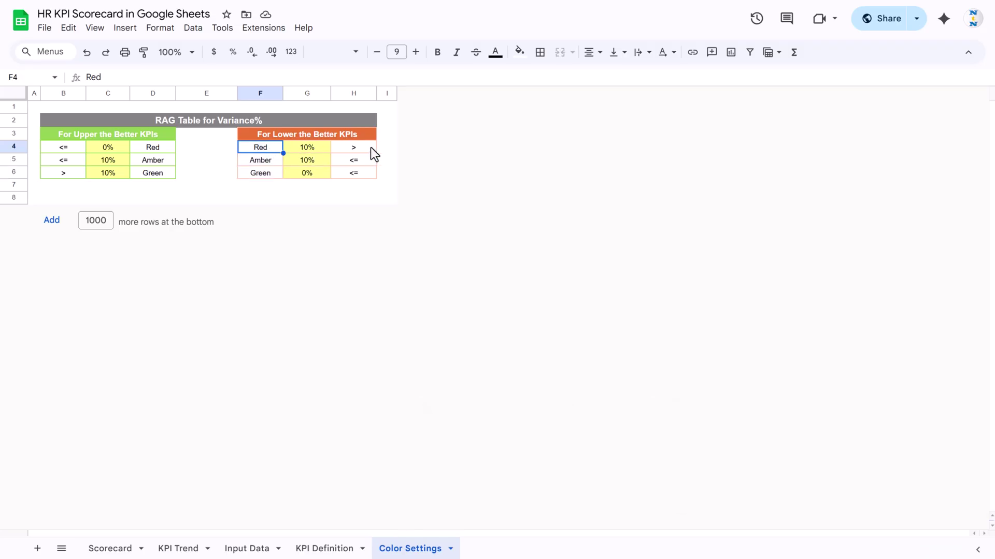
{"action": "left_click", "coordinate": [270, 172]}
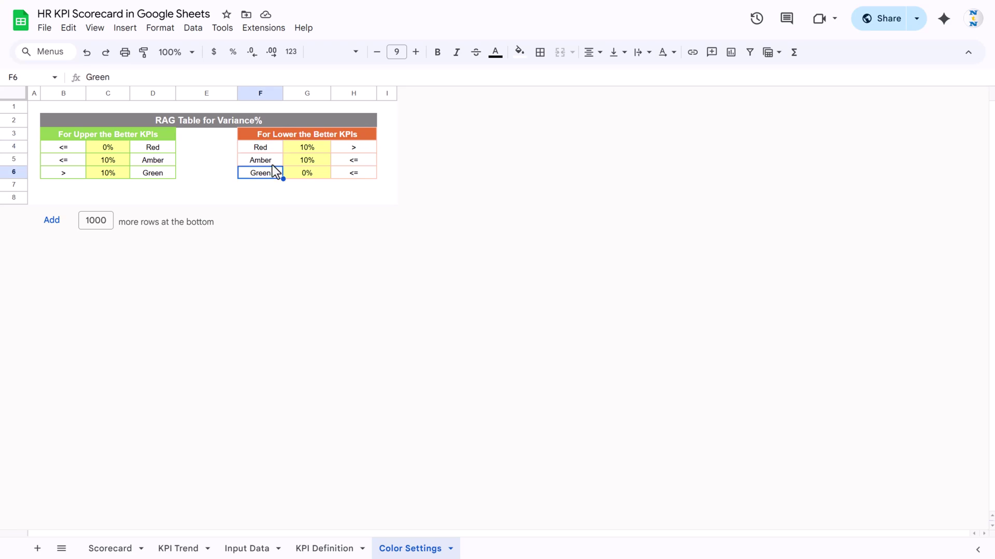
{"action": "left_click", "coordinate": [270, 161]}
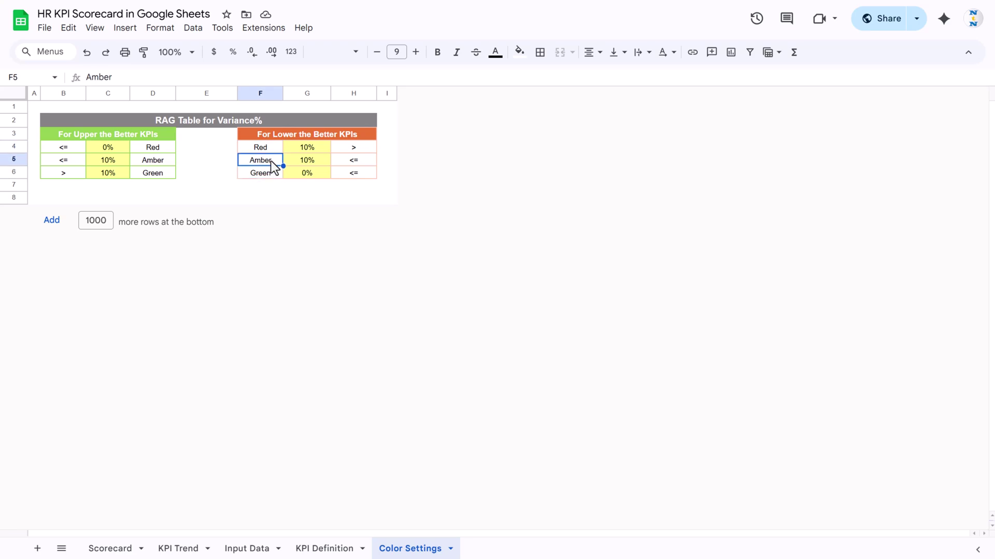
{"action": "key", "text": "Up"}
{"action": "left_click", "coordinate": [314, 160]}
{"action": "left_click", "coordinate": [257, 163]}
{"action": "left_click", "coordinate": [266, 175]}
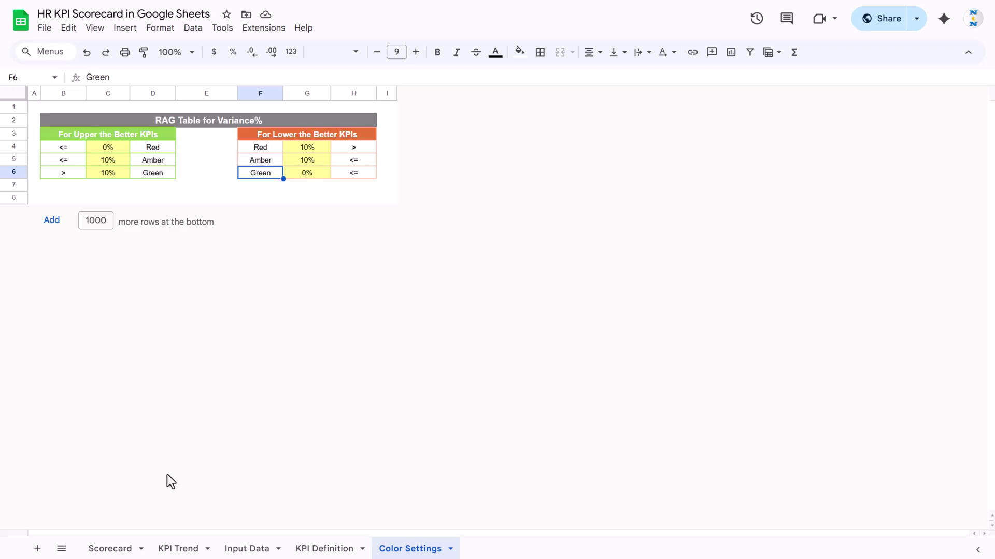
Step: Review the yellow threshold cells of the Upper the Better and Lower the Better tables
{"action": "left_click_drag", "start_coordinate": [105, 150], "coordinate": [108, 181]}
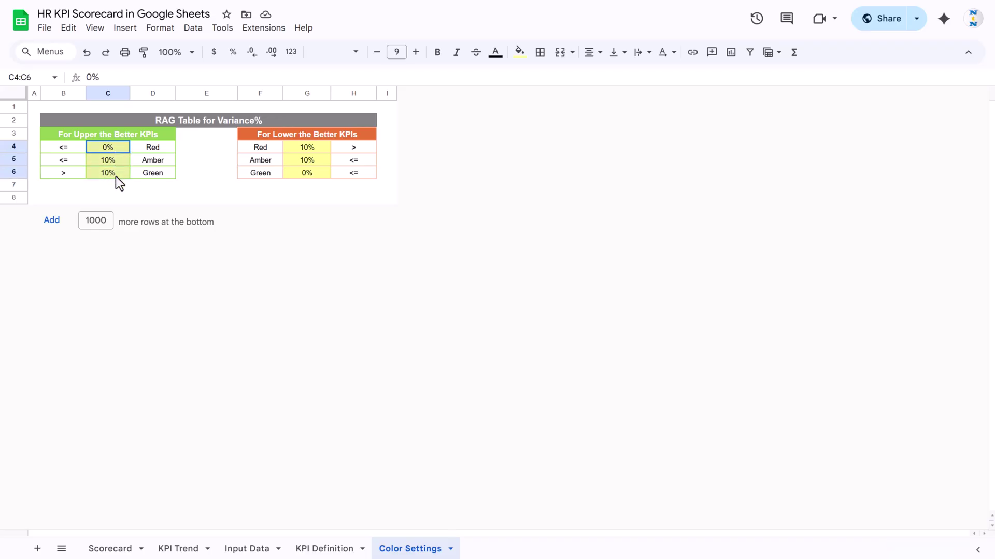
{"action": "left_click_drag", "start_coordinate": [326, 148], "coordinate": [324, 160]}
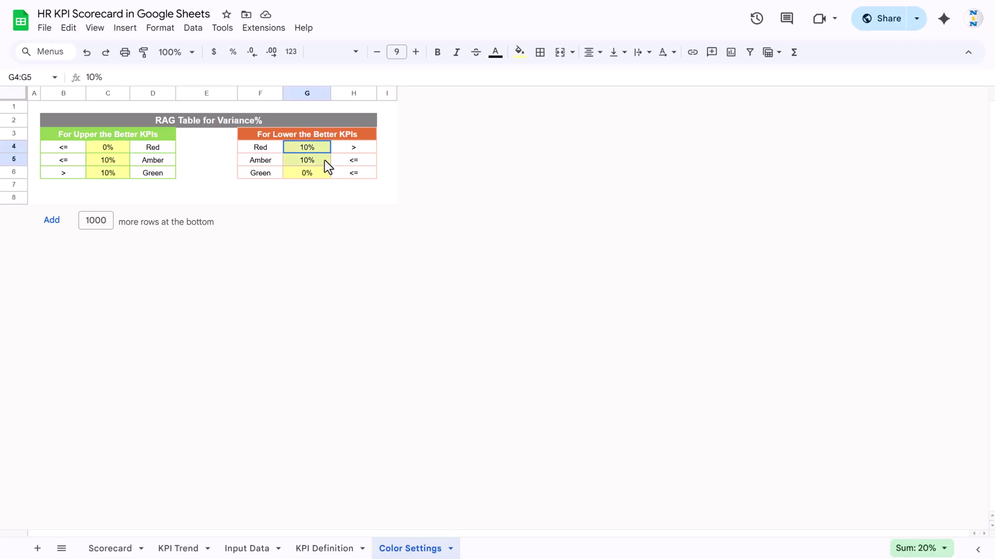
Step: Review the yellow Red and Amber threshold cells of the Upper the Better KPIs table on the Color Settings sheet
{"action": "left_click_drag", "start_coordinate": [117, 161], "coordinate": [116, 171]}
{"action": "left_click", "coordinate": [119, 148]}
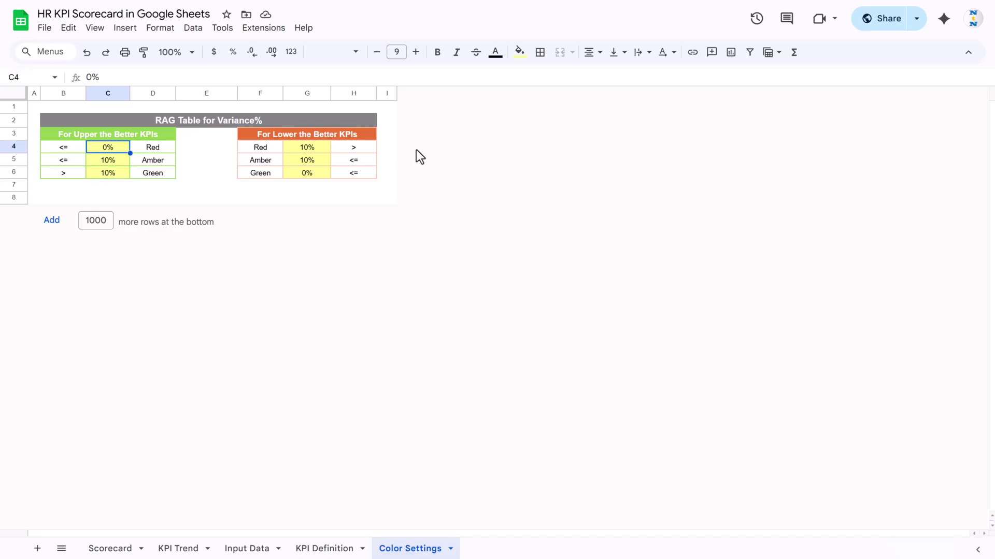
{"action": "left_click", "coordinate": [108, 161]}
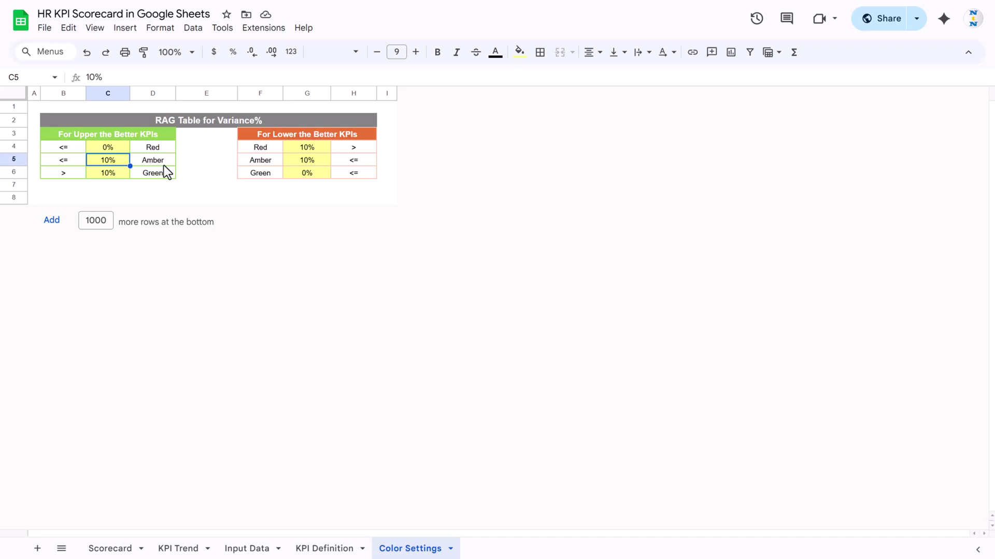
{"action": "left_click", "coordinate": [207, 155]}
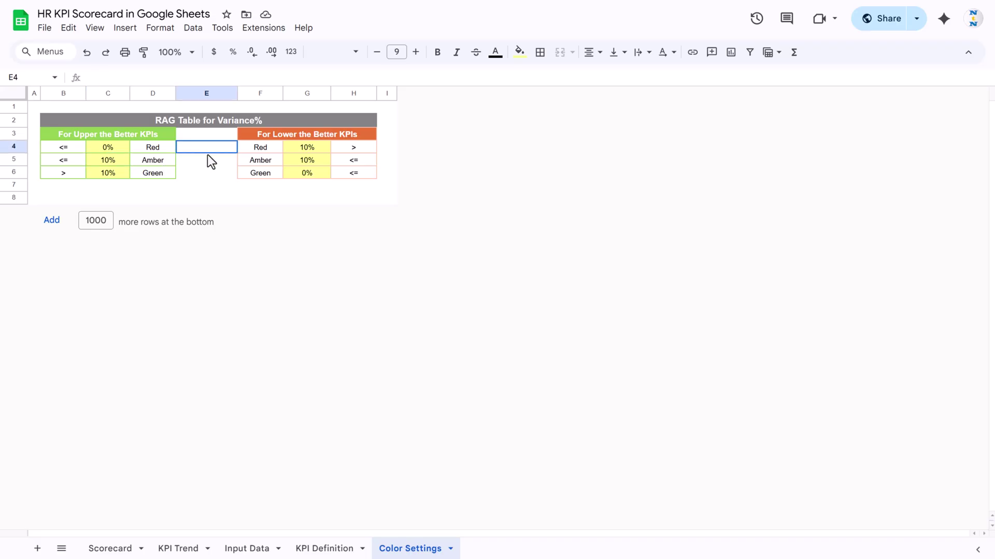
{"action": "left_click", "coordinate": [122, 549]}
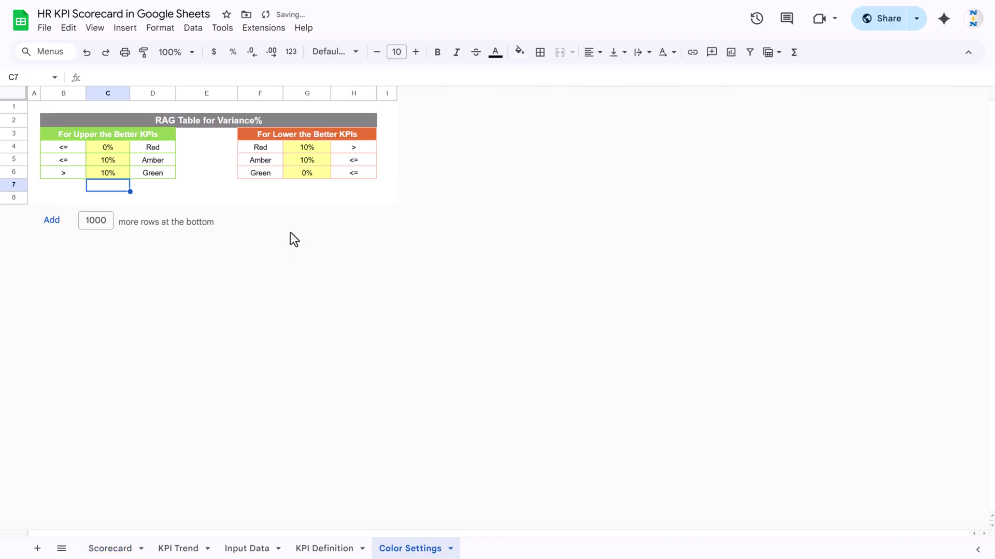
{"action": "left_click", "coordinate": [215, 201]}
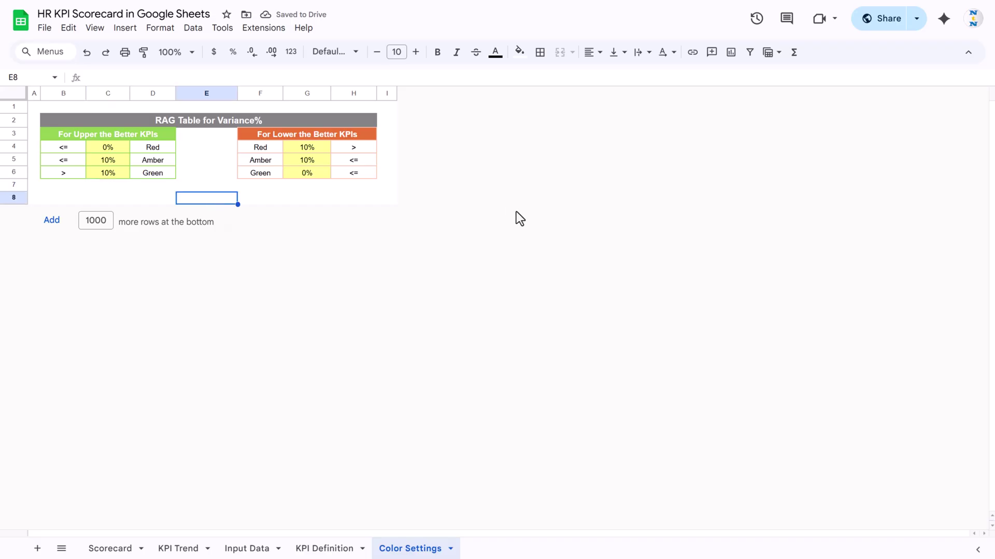
Step: Return to the Scorecard sheet and unhide the Support sheet
{"action": "left_click", "coordinate": [106, 547]}
{"action": "left_click", "coordinate": [183, 163]}
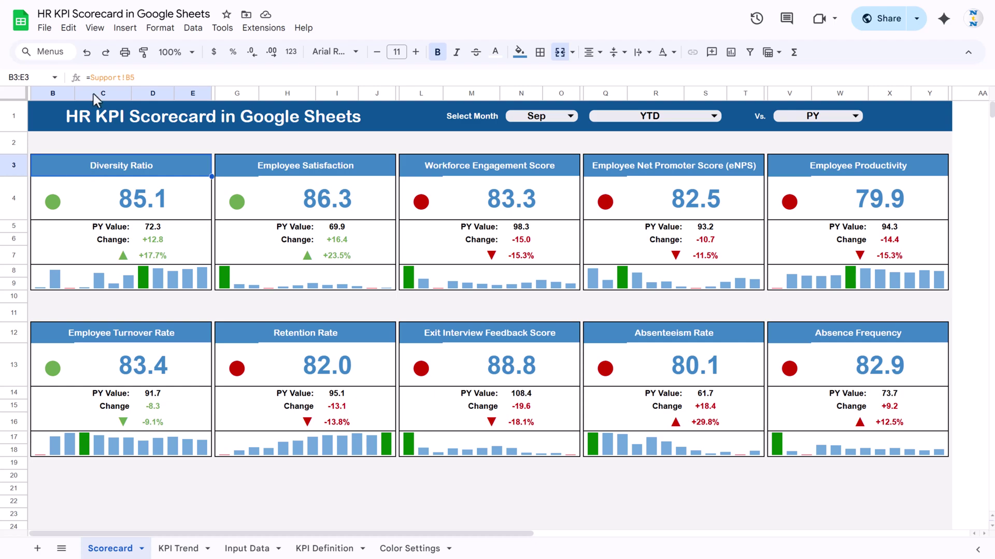
{"action": "left_click", "coordinate": [155, 29]}
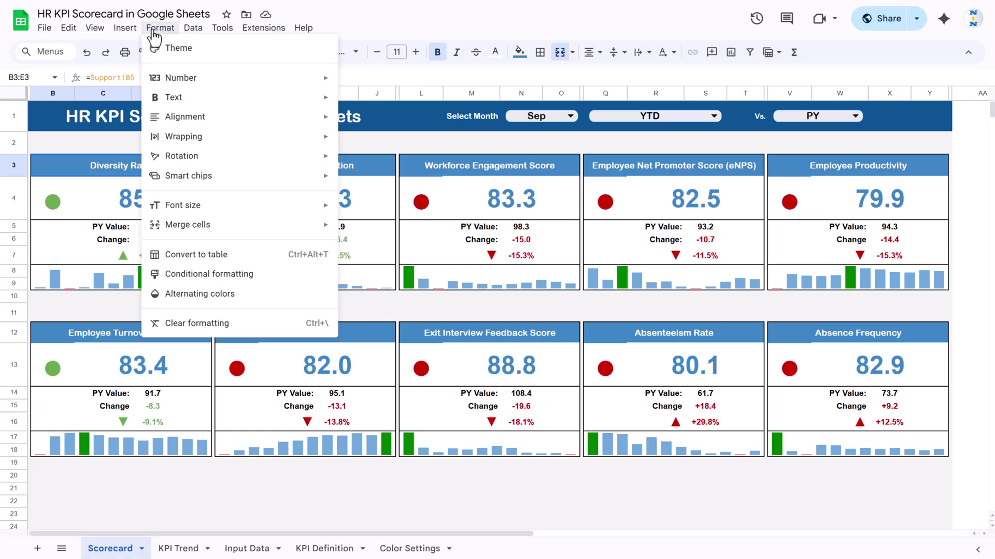
{"action": "left_click", "coordinate": [95, 28]}
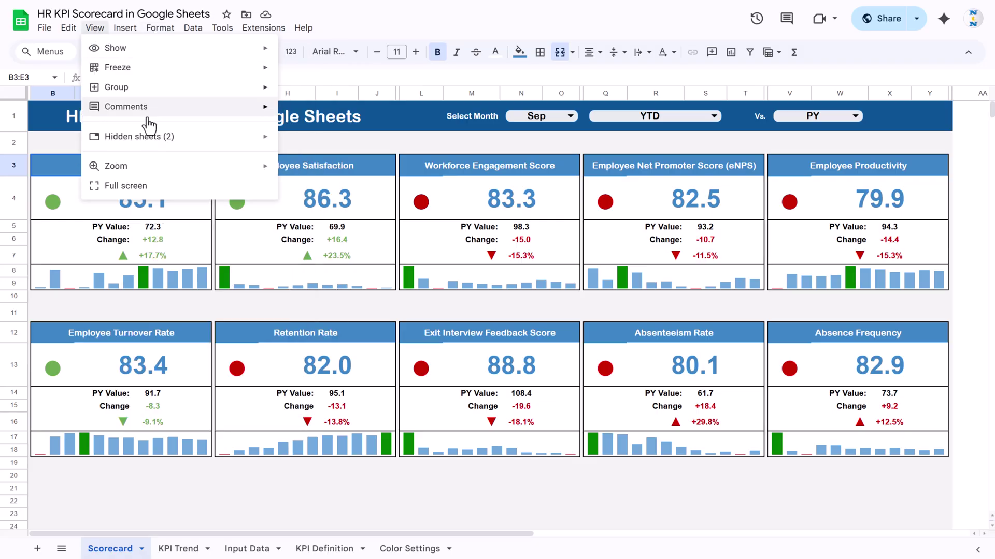
{"action": "mouse_move", "coordinate": [144, 148]}
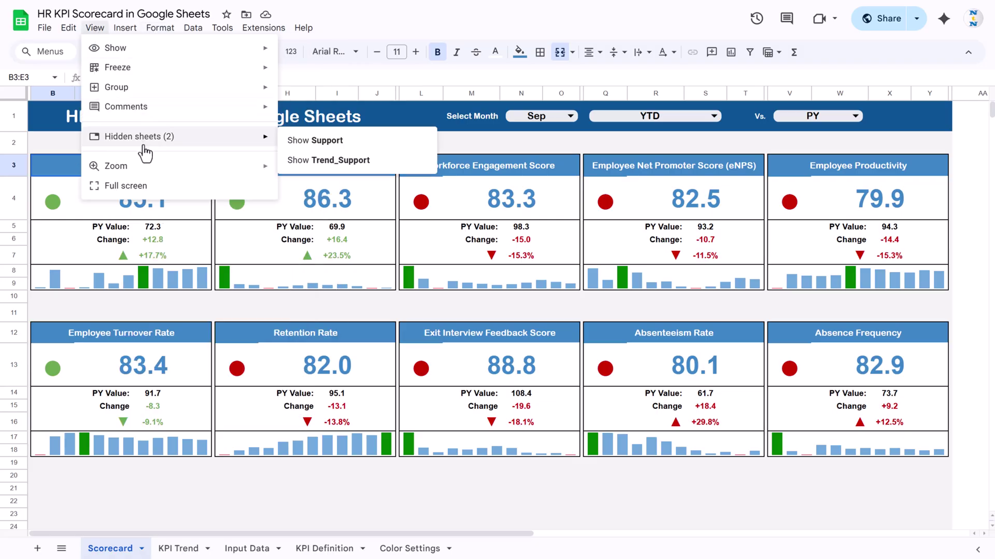
{"action": "left_click", "coordinate": [333, 148]}
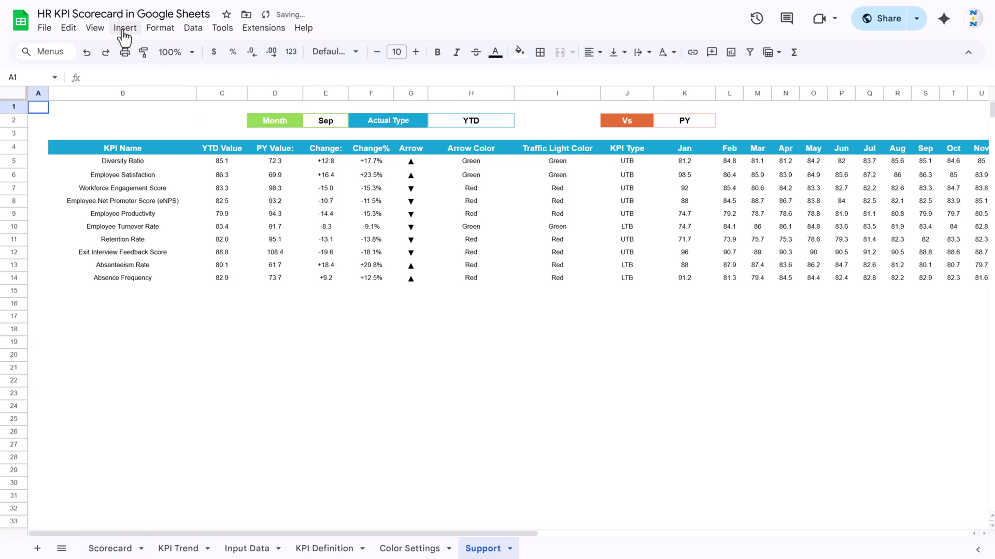
Step: Unhide the Trend_Support sheet
{"action": "left_click", "coordinate": [97, 30]}
{"action": "mouse_move", "coordinate": [248, 139]}
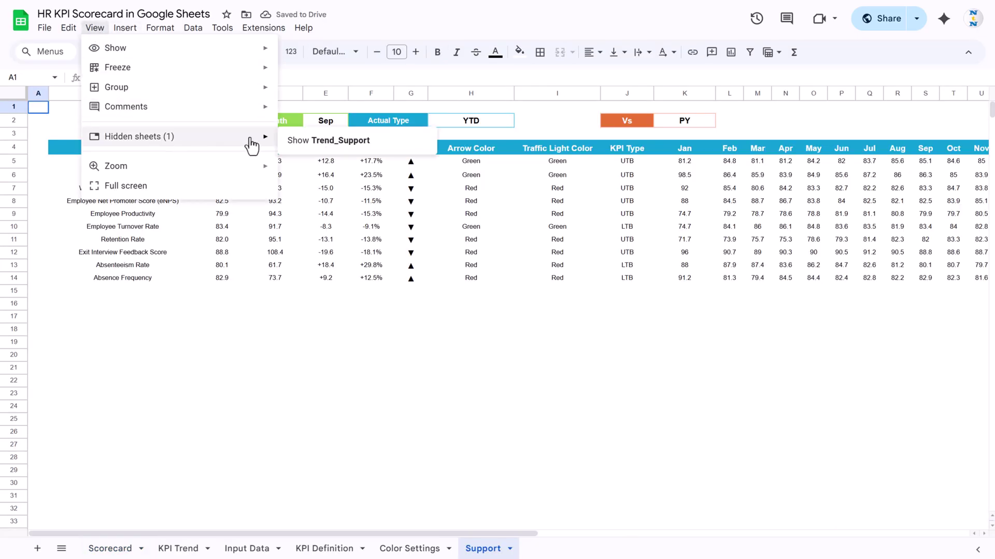
{"action": "left_click", "coordinate": [350, 150]}
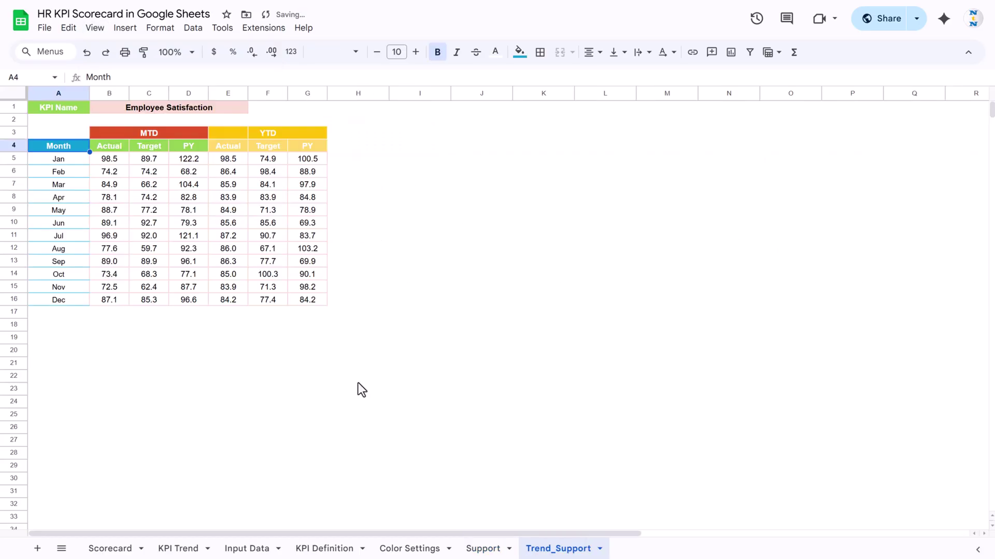
Step: Examine the January MTD Actual formula on the Trend_Support sheet and compare the table with the KPI Trend charts
{"action": "left_click", "coordinate": [358, 388]}
{"action": "left_click", "coordinate": [66, 160]}
{"action": "left_click", "coordinate": [112, 162]}
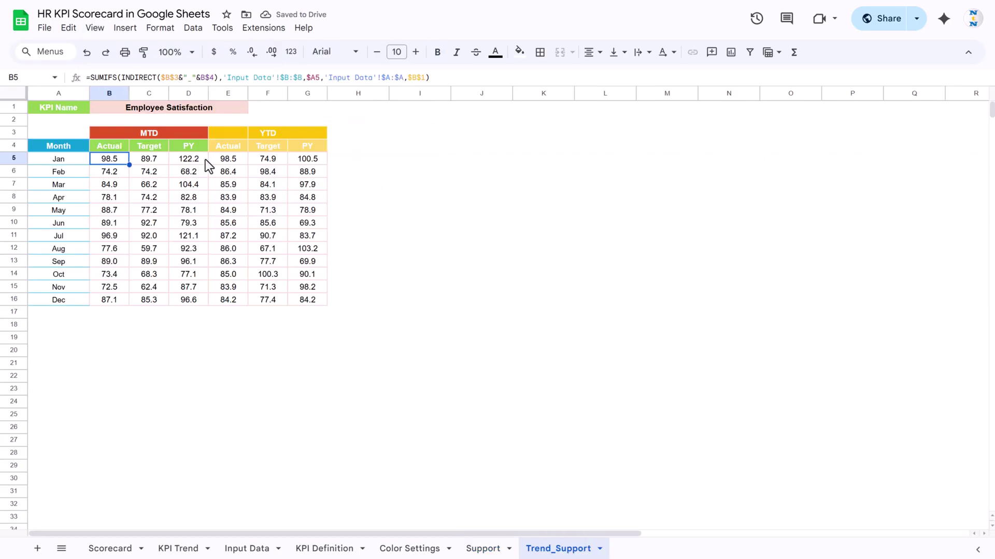
{"action": "left_click", "coordinate": [178, 548]}
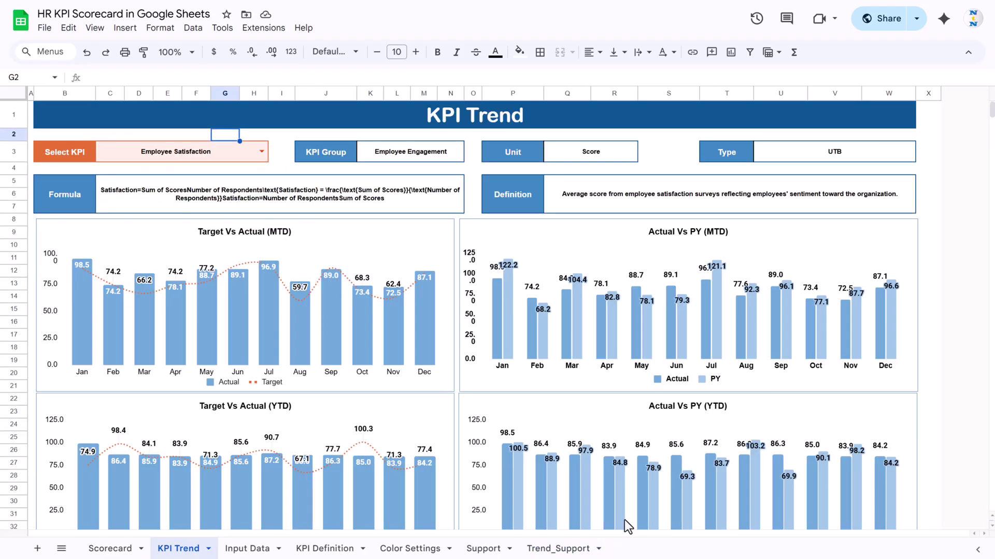
{"action": "left_click", "coordinate": [539, 550]}
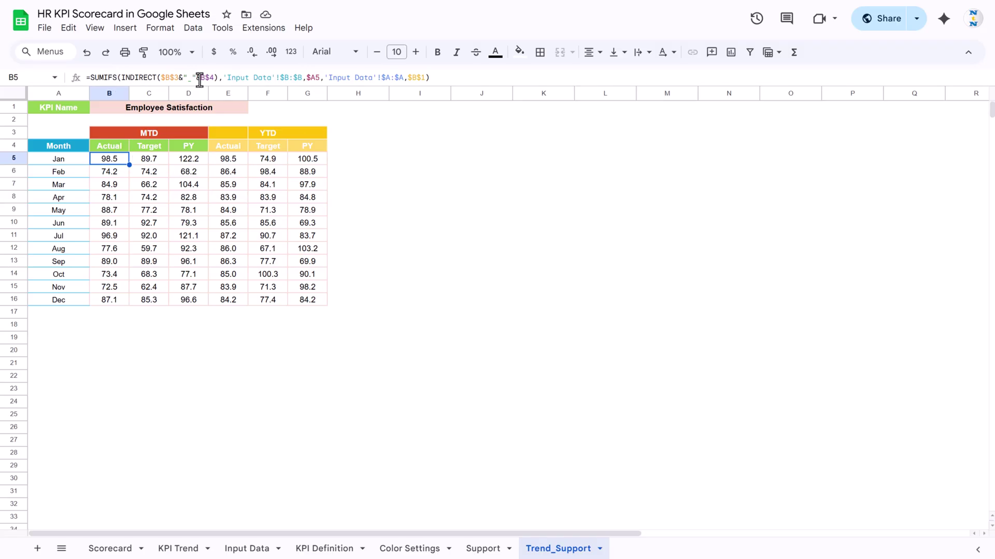
Step: Check the January MTD formulas in B5 and C5 and open the list of named ranges
{"action": "left_click", "coordinate": [150, 173]}
{"action": "left_click", "coordinate": [149, 159]}
{"action": "left_click", "coordinate": [108, 162]}
{"action": "left_click", "coordinate": [190, 28]}
{"action": "mouse_move", "coordinate": [162, 34]}
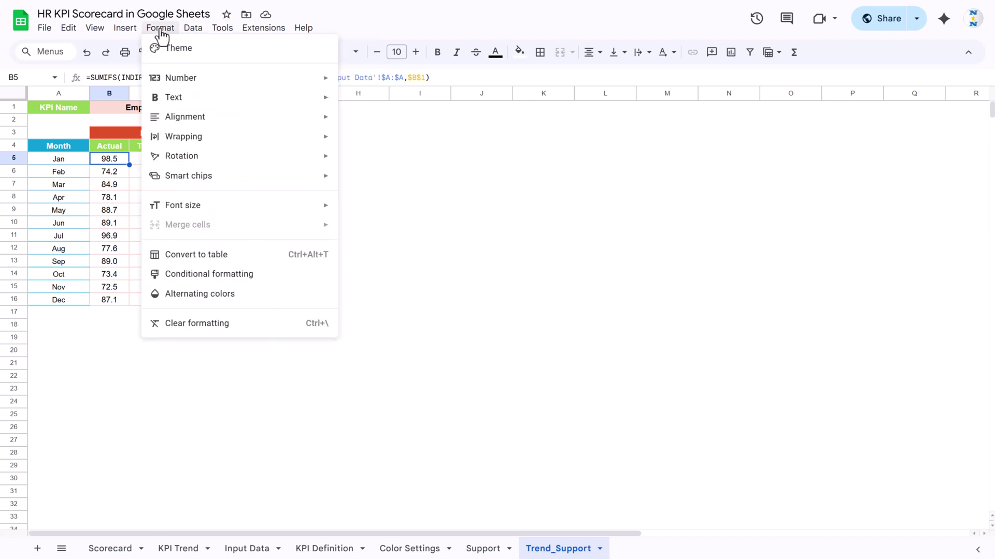
{"action": "mouse_move", "coordinate": [196, 32]}
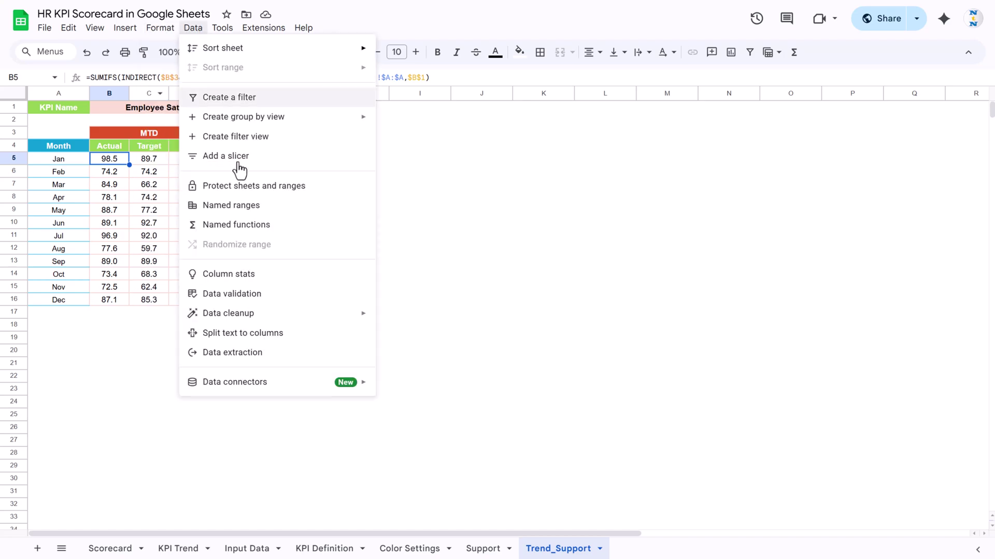
{"action": "left_click", "coordinate": [237, 205]}
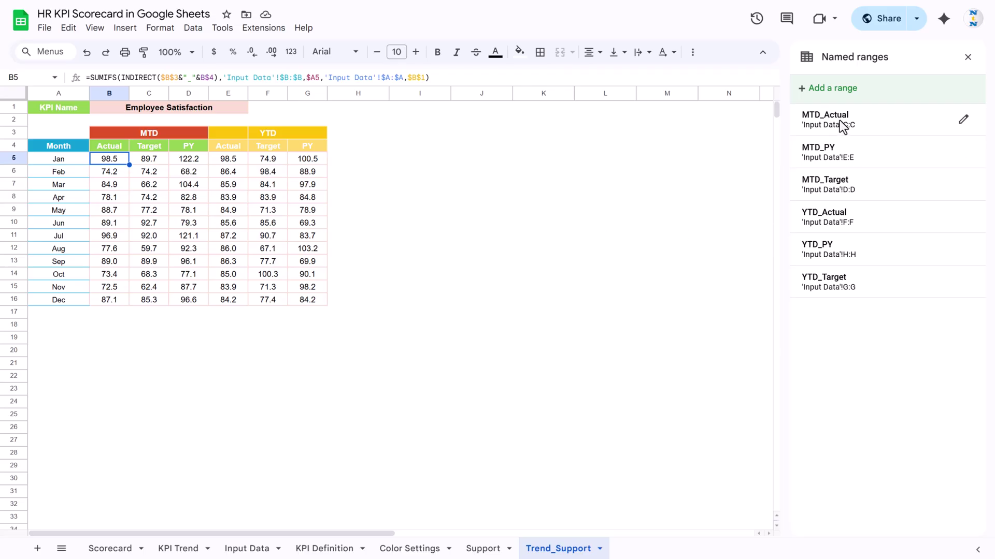
Step: Inspect the Input Data columns that the named ranges MTD_PY, MTD_Target, YTD_Target and YTD_PY refer to
{"action": "left_click", "coordinate": [842, 161]}
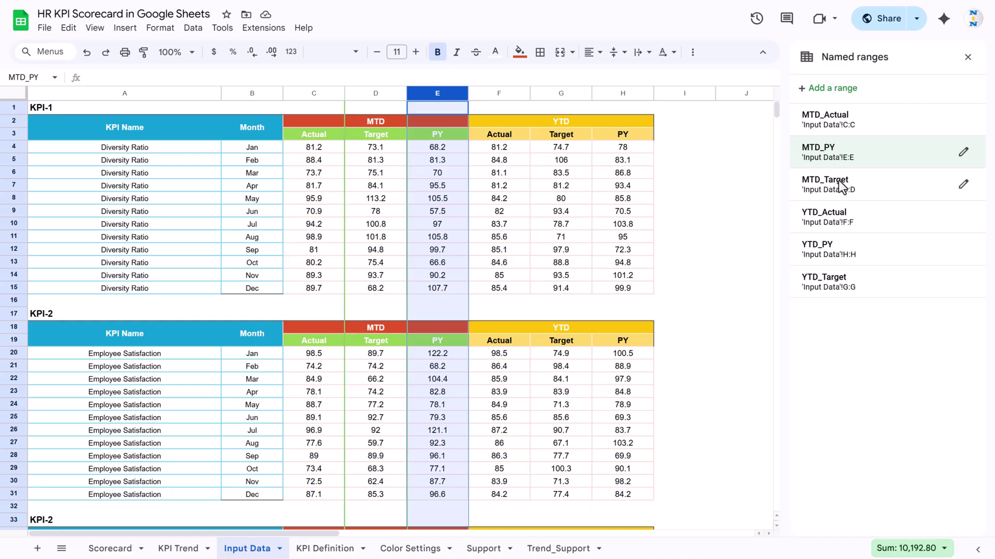
{"action": "left_click", "coordinate": [842, 192]}
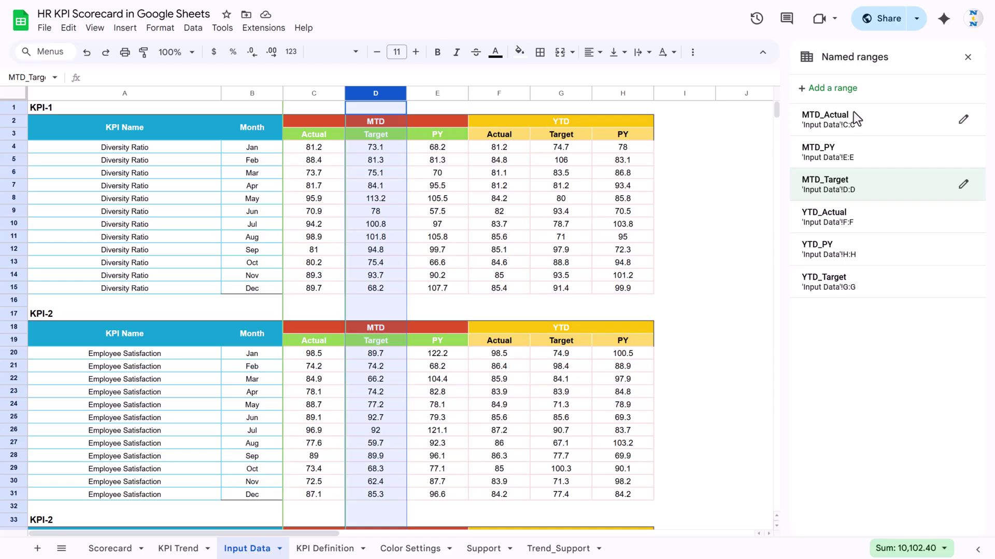
{"action": "left_click", "coordinate": [869, 283]}
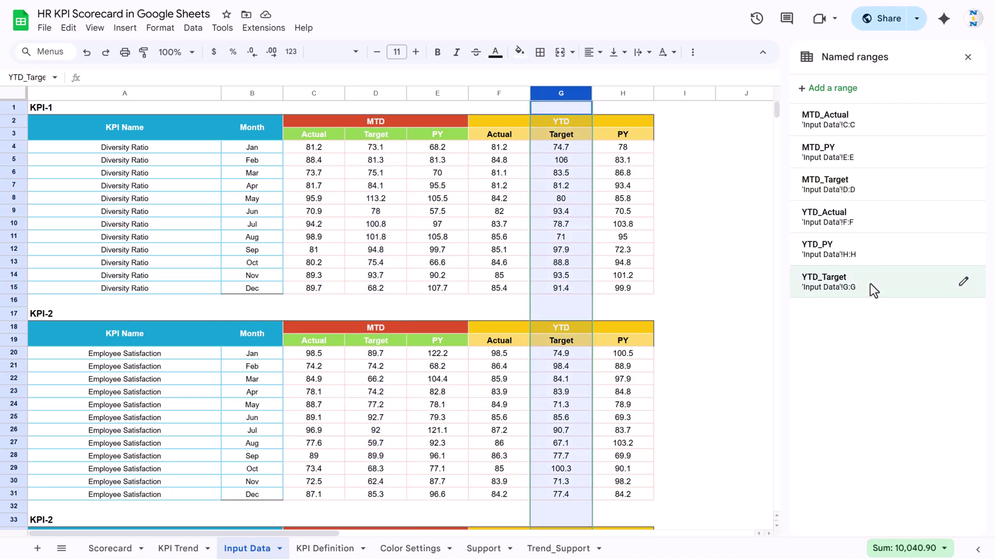
{"action": "left_click", "coordinate": [873, 248]}
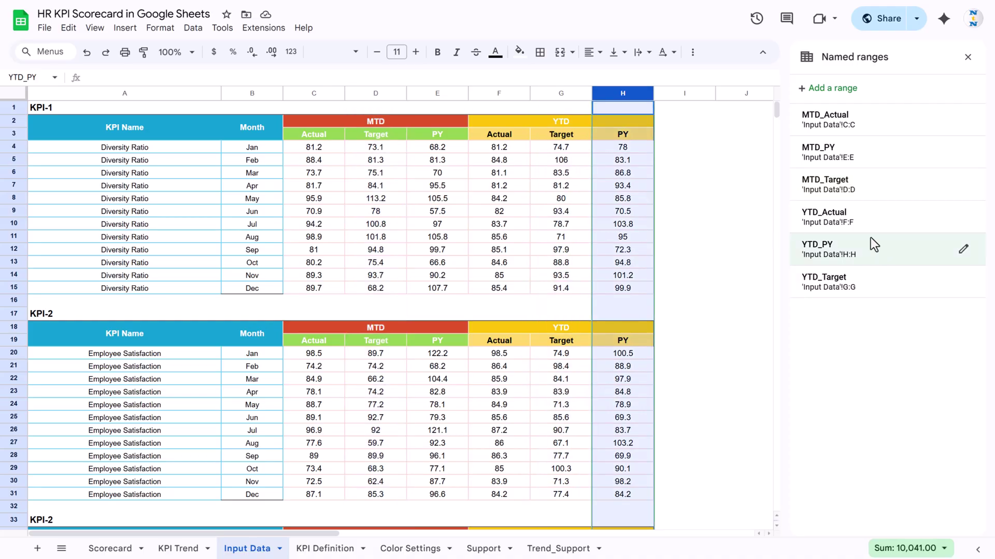
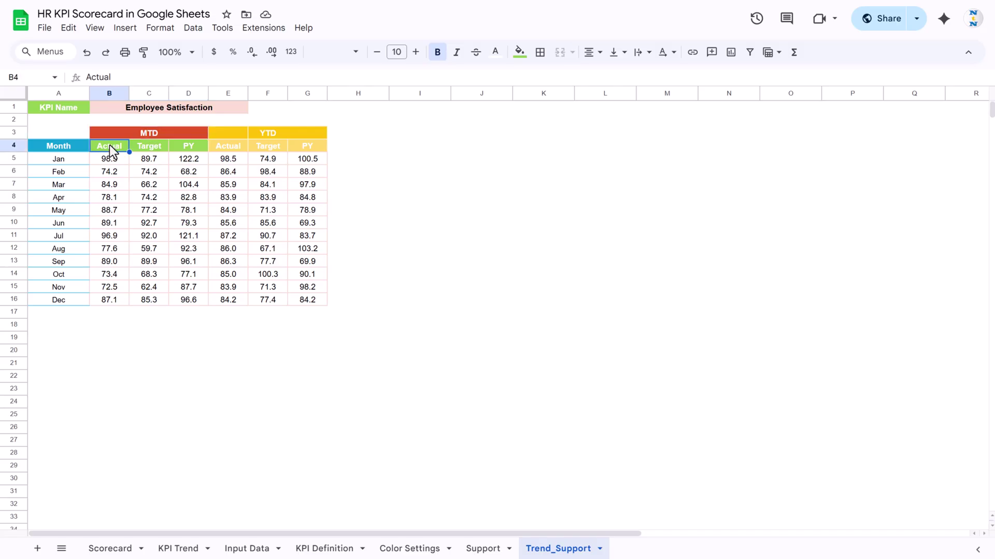
Step: Trace the SUMIFS formula in Trend_Support cell B5 through its header, KPI name and month cells to the Input Data sheet
{"action": "left_click", "coordinate": [117, 158]}
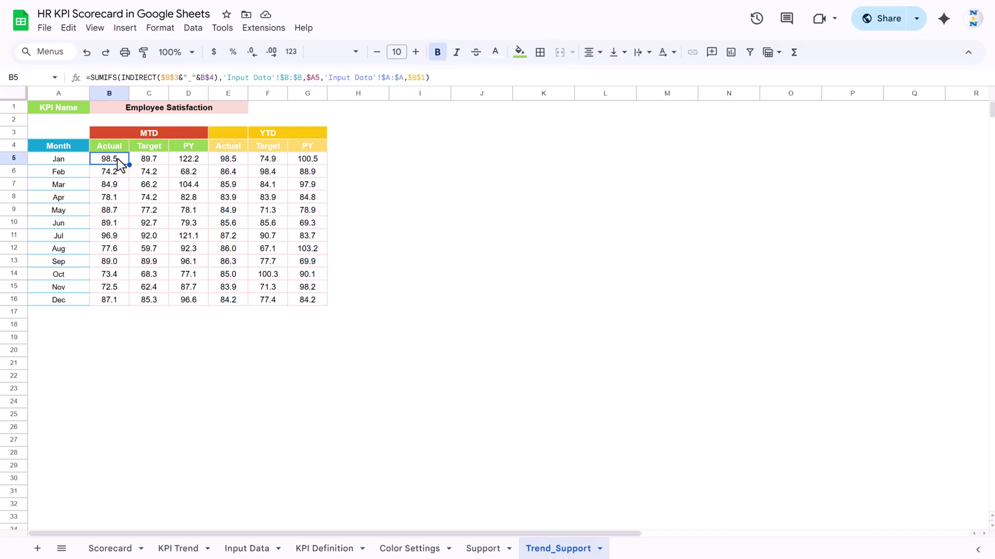
{"action": "key", "text": "Up"}
{"action": "key", "text": "Down"}
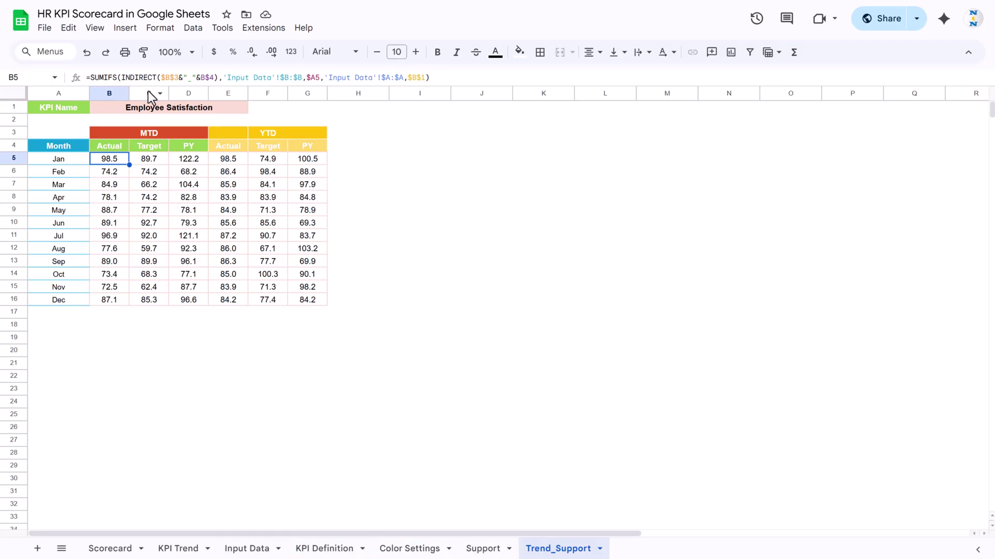
{"action": "left_click", "coordinate": [144, 103]}
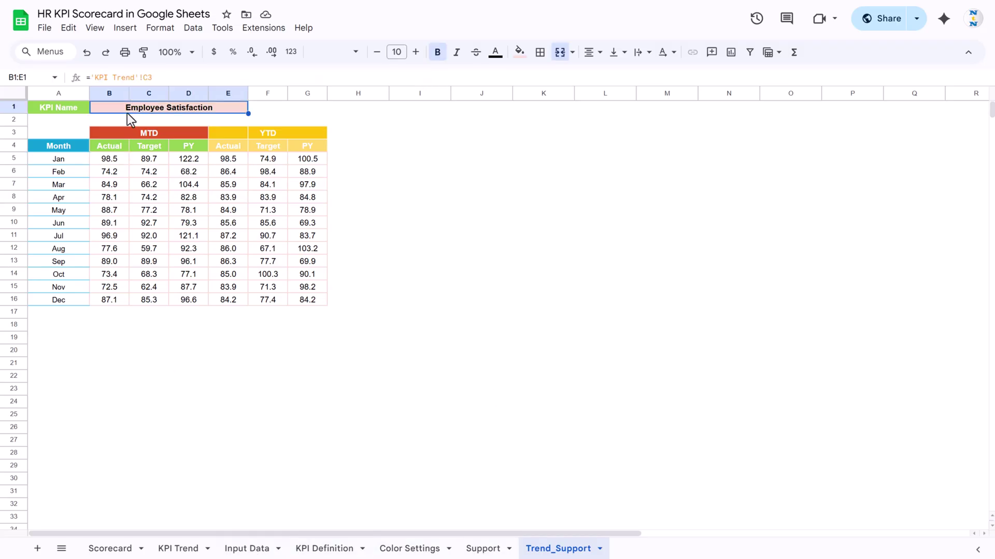
{"action": "left_click", "coordinate": [75, 160]}
{"action": "left_click", "coordinate": [108, 160]}
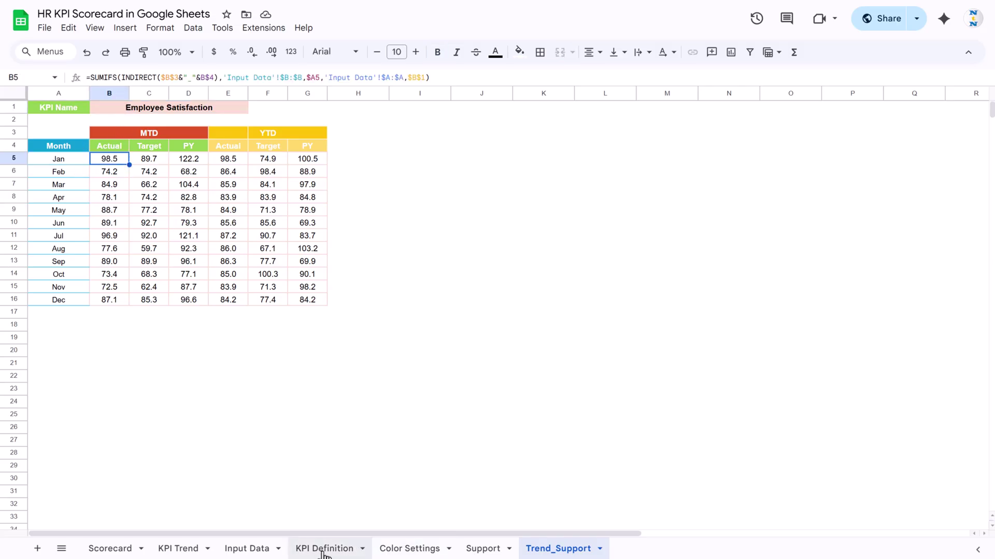
{"action": "left_click", "coordinate": [247, 548]}
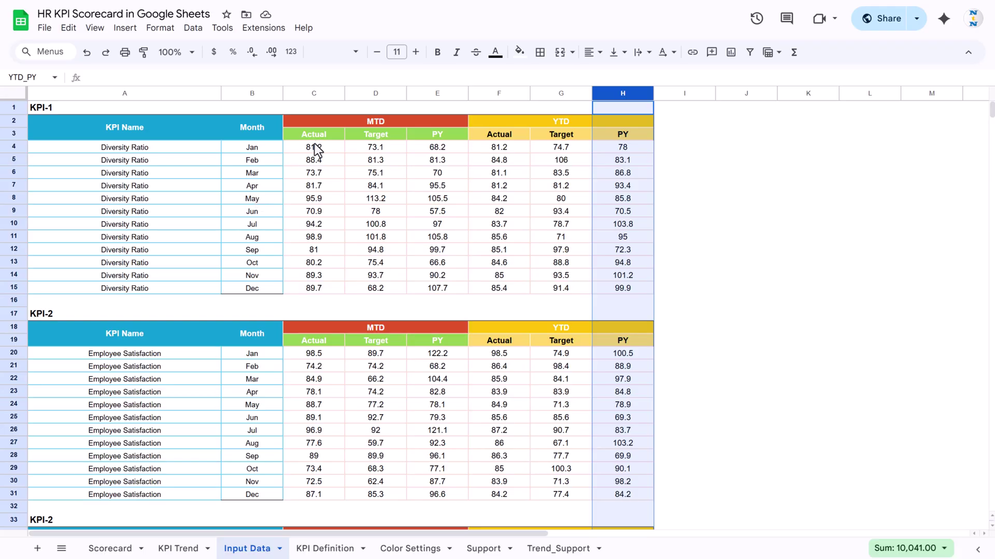
{"action": "left_click", "coordinate": [551, 552]}
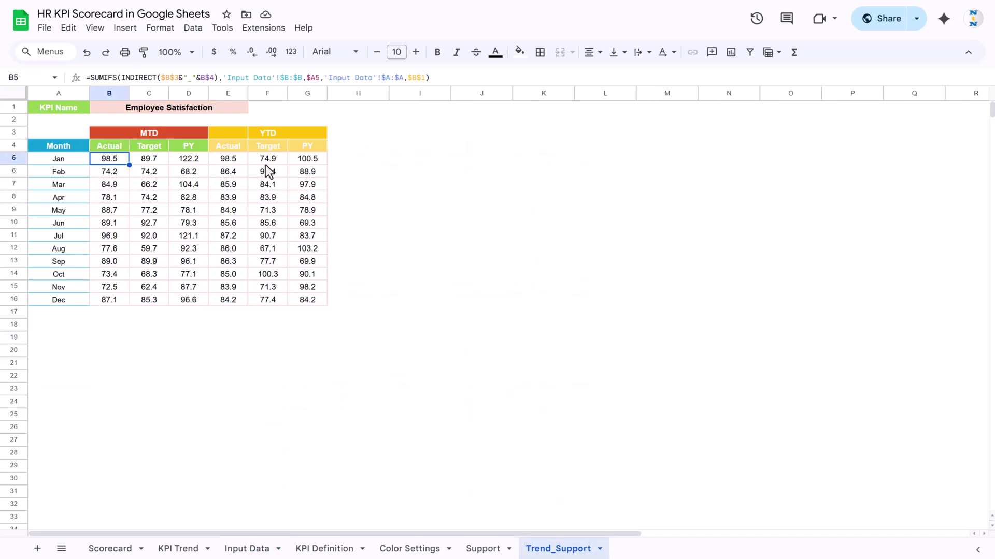
Step: Open the Target Vs Actual (MTD) chart on the KPI Trend sheet for editing and examine its Trend_Support data range
{"action": "left_click", "coordinate": [113, 551]}
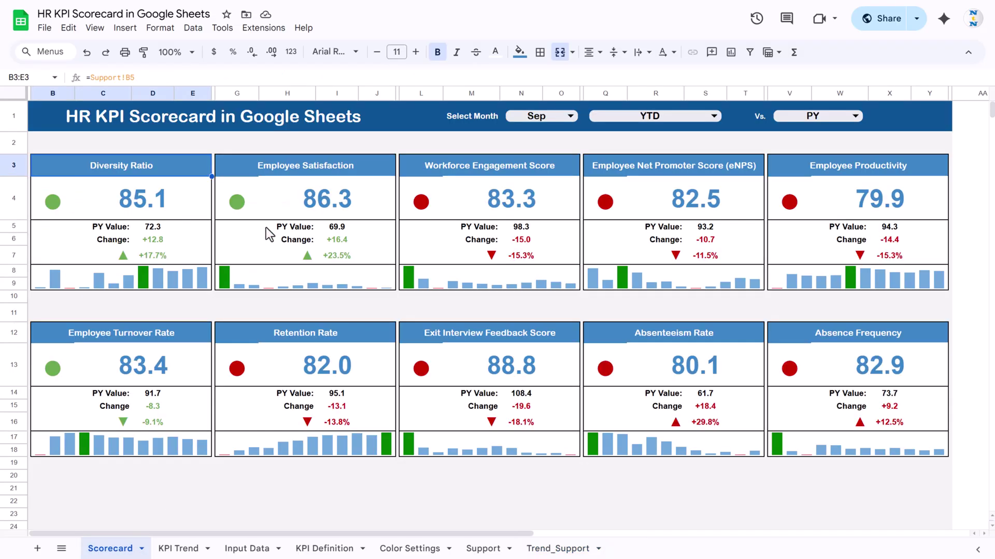
{"action": "left_click", "coordinate": [181, 549]}
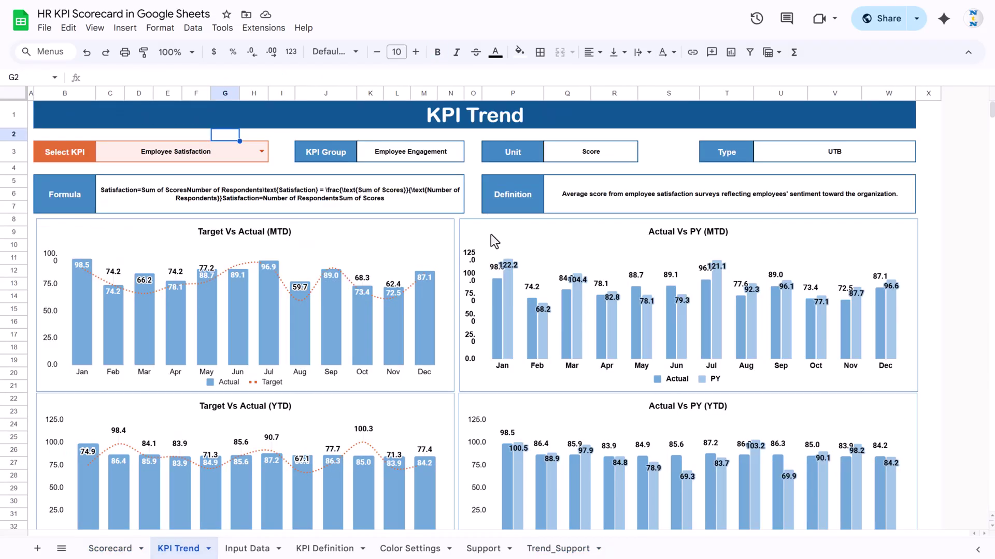
{"action": "left_click", "coordinate": [411, 233]}
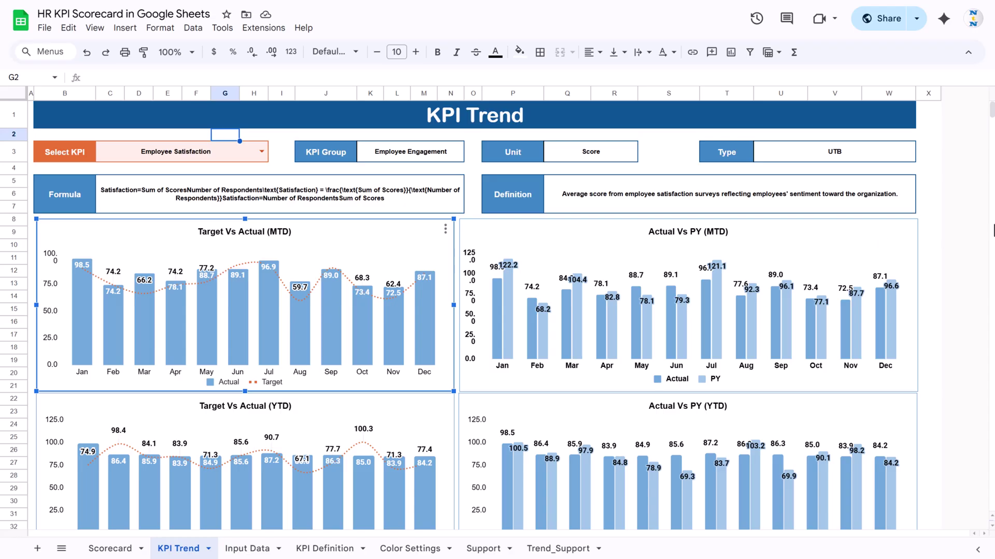
{"action": "double_click", "coordinate": [426, 281]}
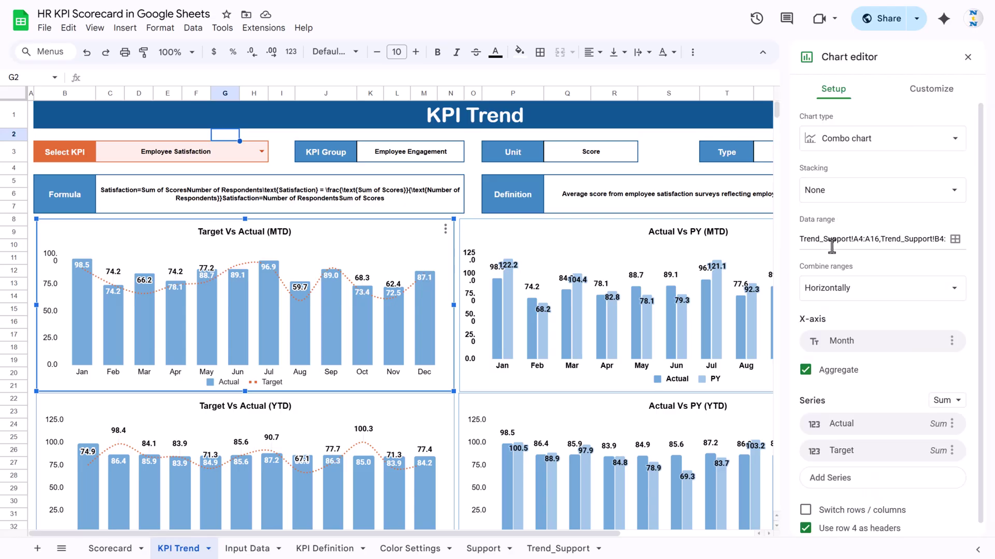
{"action": "left_click", "coordinate": [881, 240]}
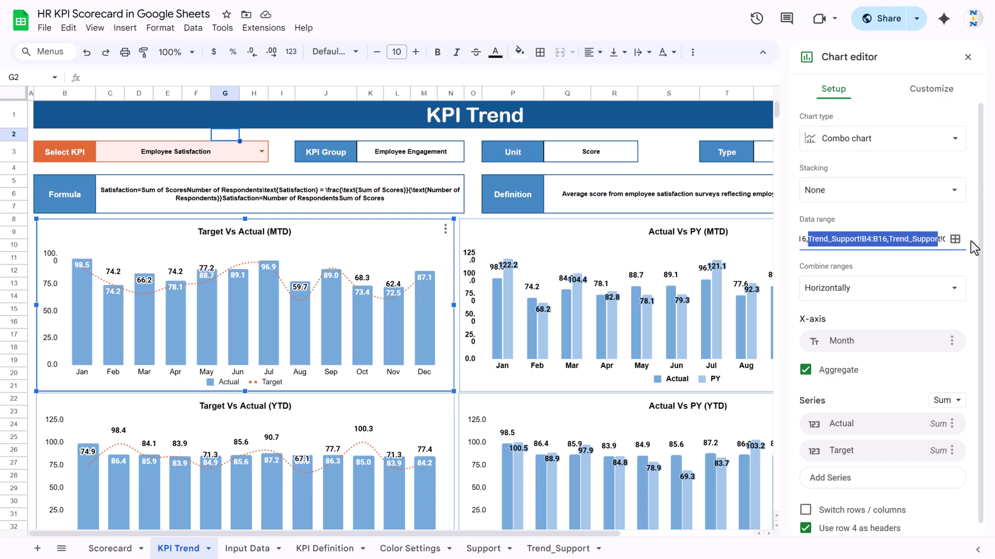
{"action": "left_click", "coordinate": [846, 242]}
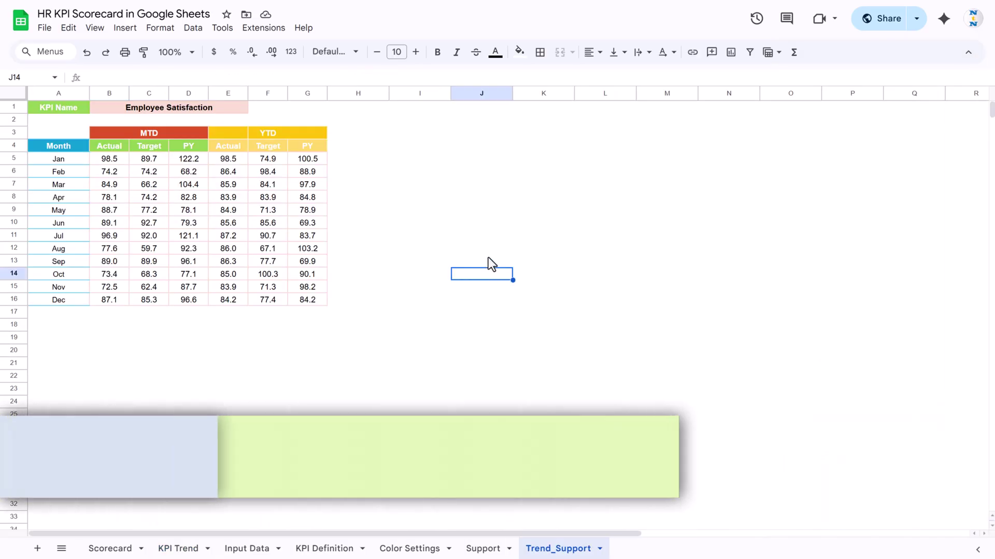
Step: Open the Support sheet and check the source of its Month value in E2
{"action": "left_click", "coordinate": [479, 548]}
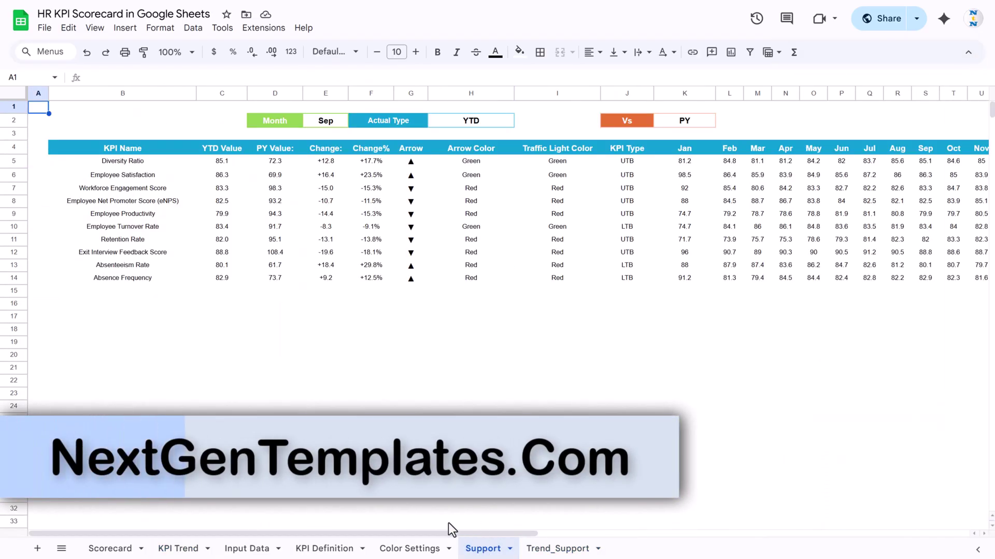
{"action": "left_click", "coordinate": [150, 150]}
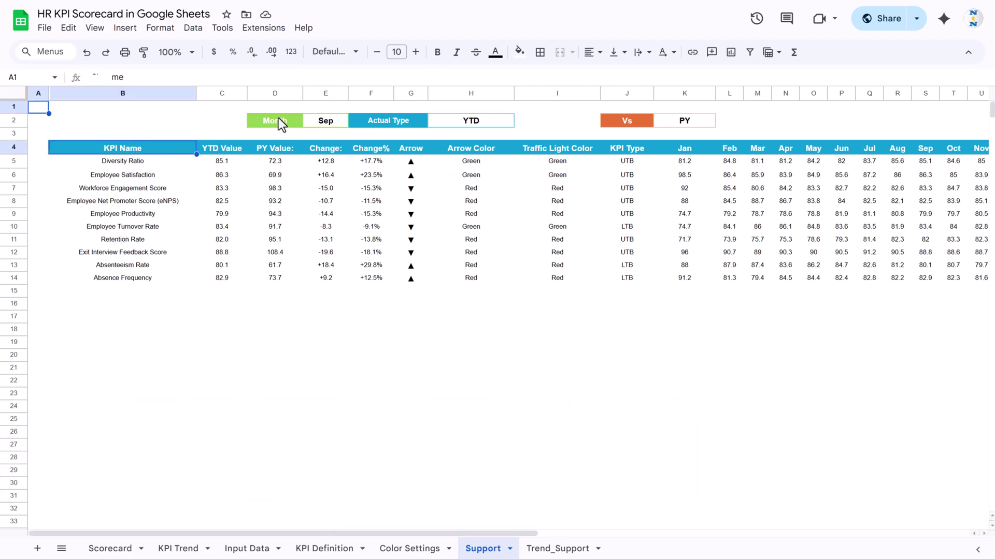
{"action": "left_click", "coordinate": [321, 121]}
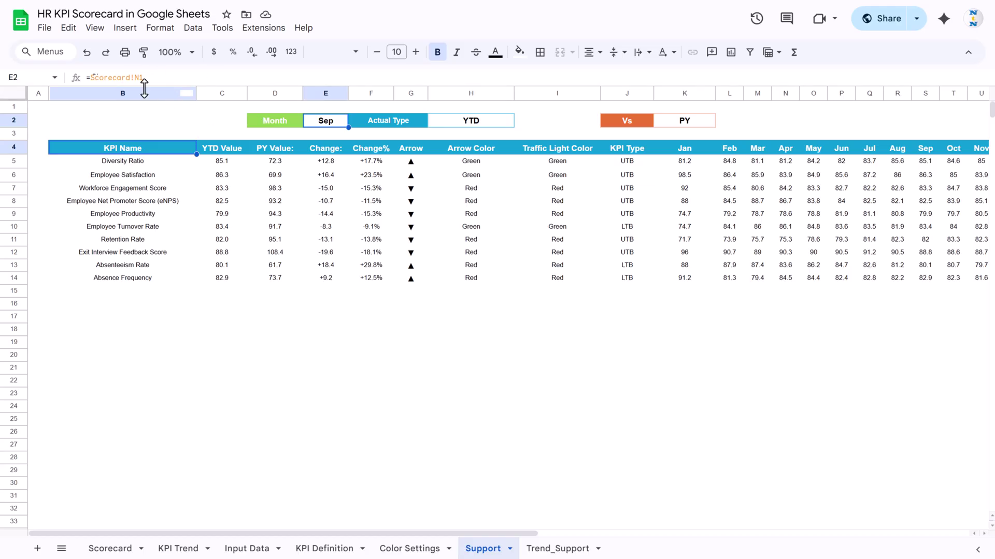
Step: Set the Scorecard sheet's value type to MTD and its comparison basis to Target
{"action": "left_click", "coordinate": [111, 549]}
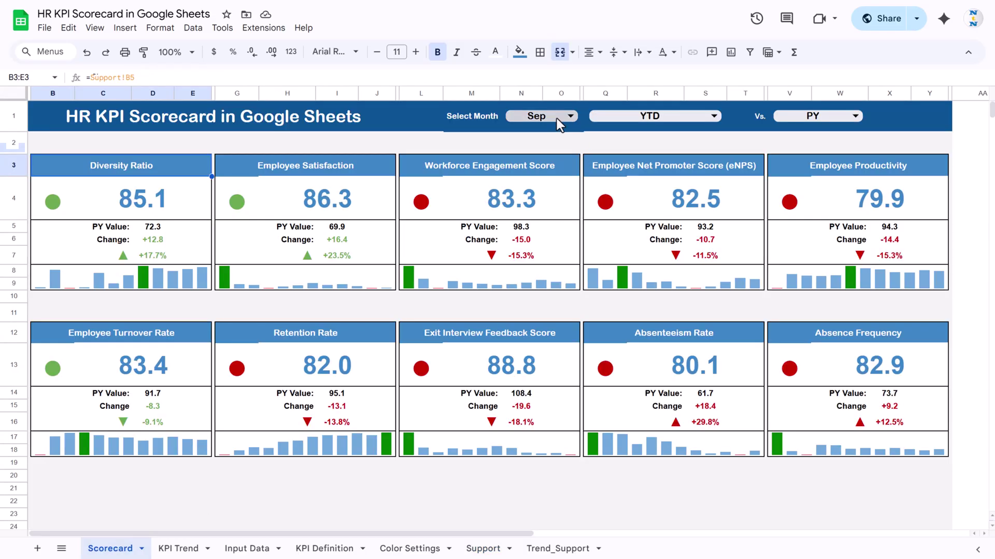
{"action": "left_click", "coordinate": [714, 116]}
{"action": "left_click", "coordinate": [597, 150]}
{"action": "left_click", "coordinate": [788, 141]}
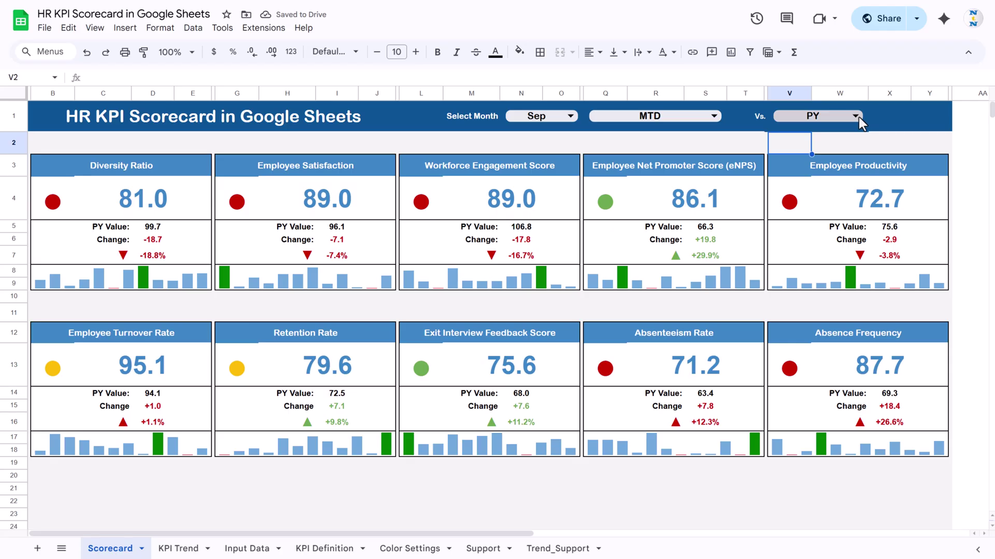
{"action": "left_click", "coordinate": [855, 116]}
{"action": "left_click", "coordinate": [781, 143]}
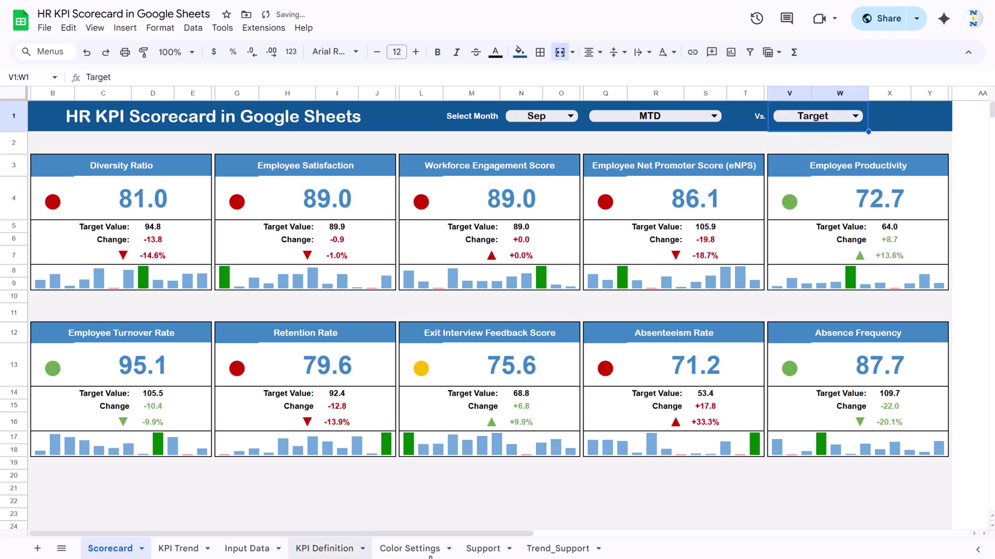
Step: Inspect the Support sheet's Actual Type cell H2 and Vs cell K2 for their links to the Scorecard selectors
{"action": "left_click", "coordinate": [482, 548]}
{"action": "left_click", "coordinate": [478, 120]}
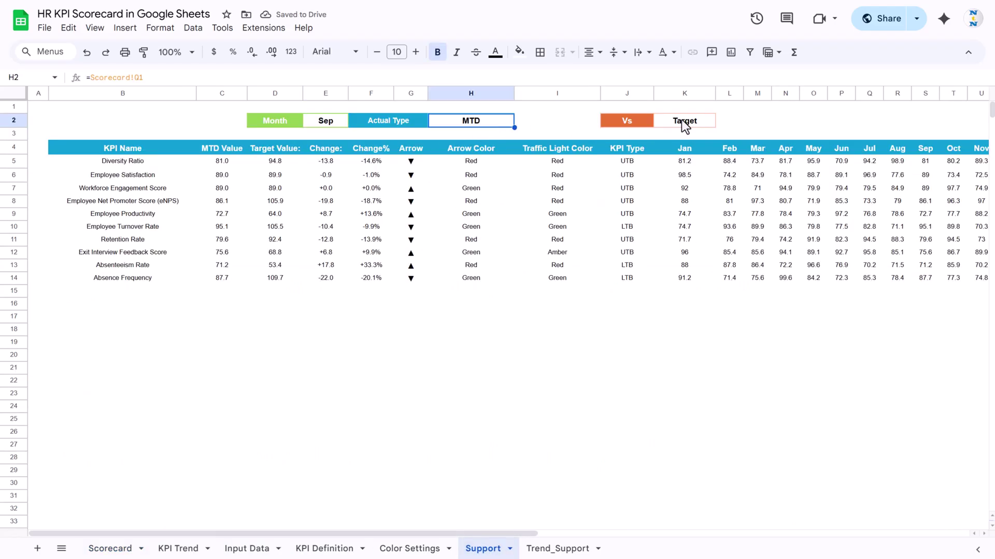
{"action": "left_click", "coordinate": [682, 120]}
Step: Inspect the KPI Name cells in column B of the Support sheet for their links to KPI Definition
{"action": "left_click", "coordinate": [133, 166]}
{"action": "left_click", "coordinate": [130, 176]}
{"action": "left_click", "coordinate": [135, 203]}
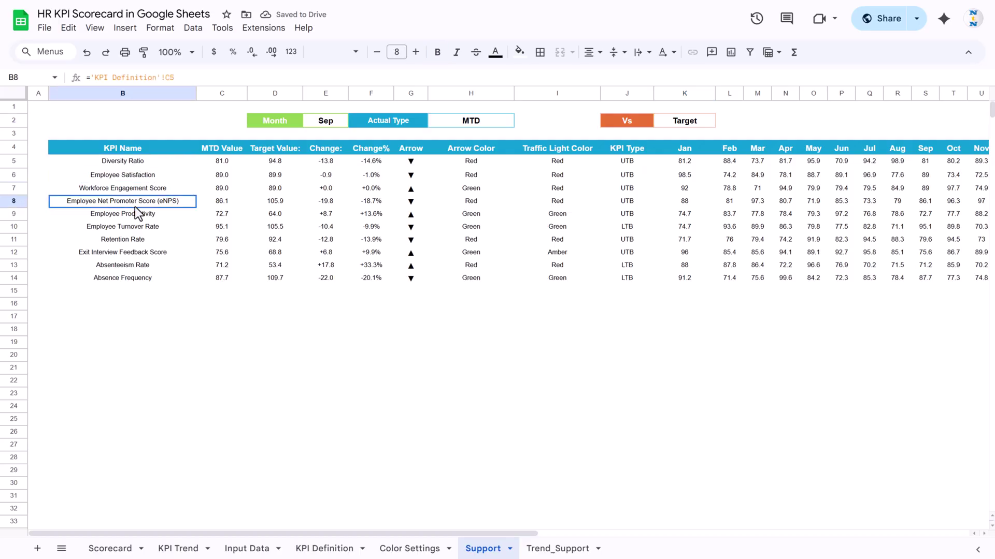
{"action": "left_click", "coordinate": [134, 252]}
{"action": "left_click", "coordinate": [148, 160]}
Step: Examine the MTD Value header formula in C4 and the SUMIFS formula in C5, tracing its reference to the Actual Type in H2
{"action": "left_click", "coordinate": [239, 161]}
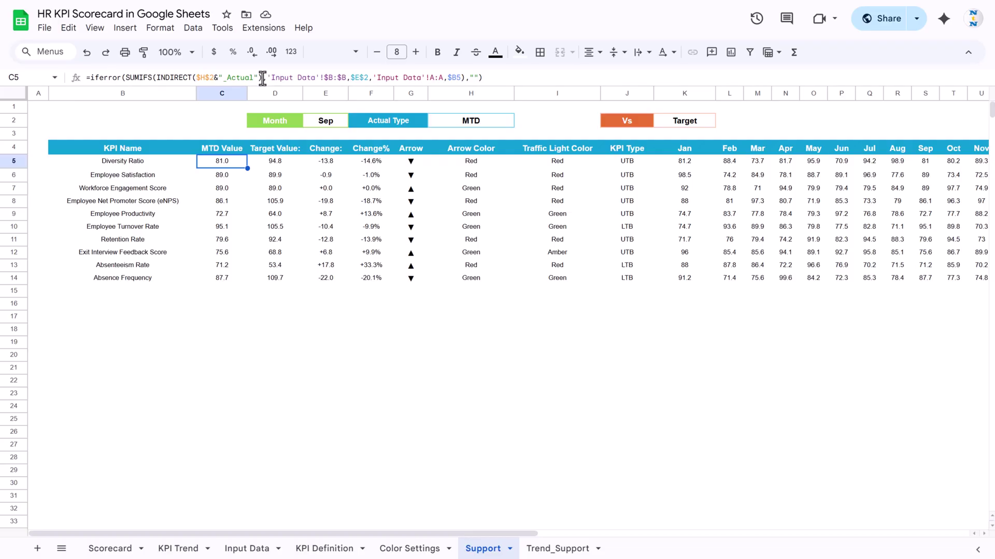
{"action": "left_click", "coordinate": [223, 152]}
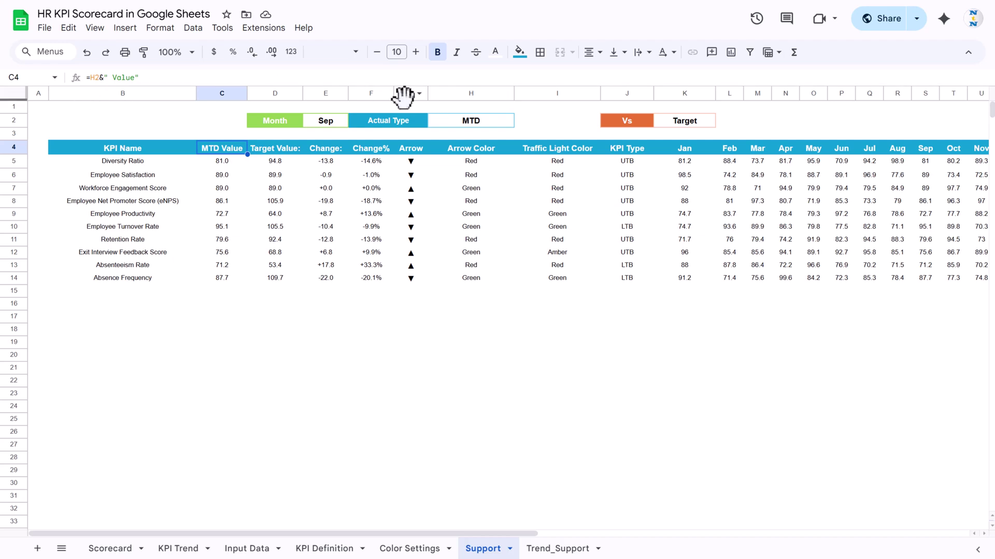
{"action": "key", "text": "Down"}
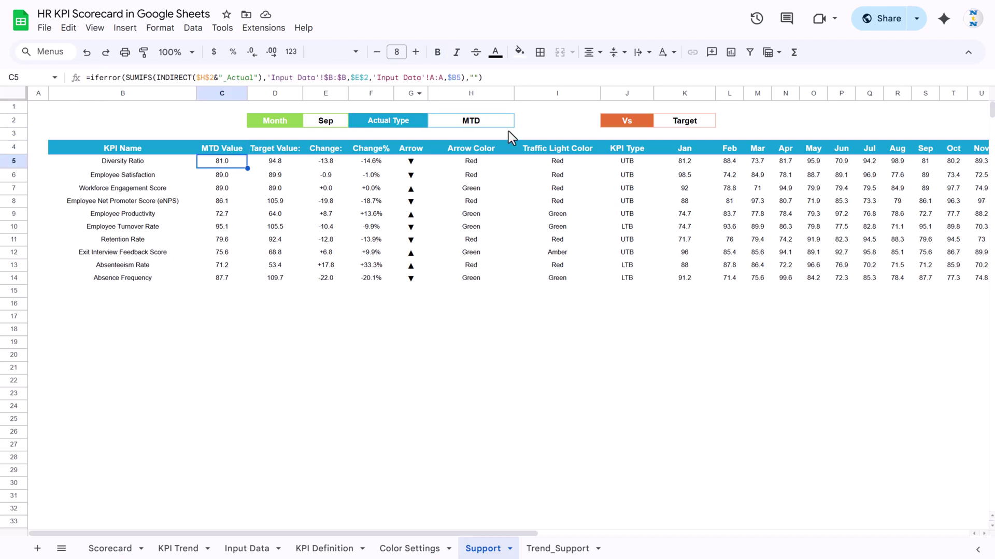
{"action": "left_click", "coordinate": [490, 120]}
{"action": "left_click_drag", "start_coordinate": [228, 161], "coordinate": [221, 282]}
{"action": "left_click", "coordinate": [224, 164]}
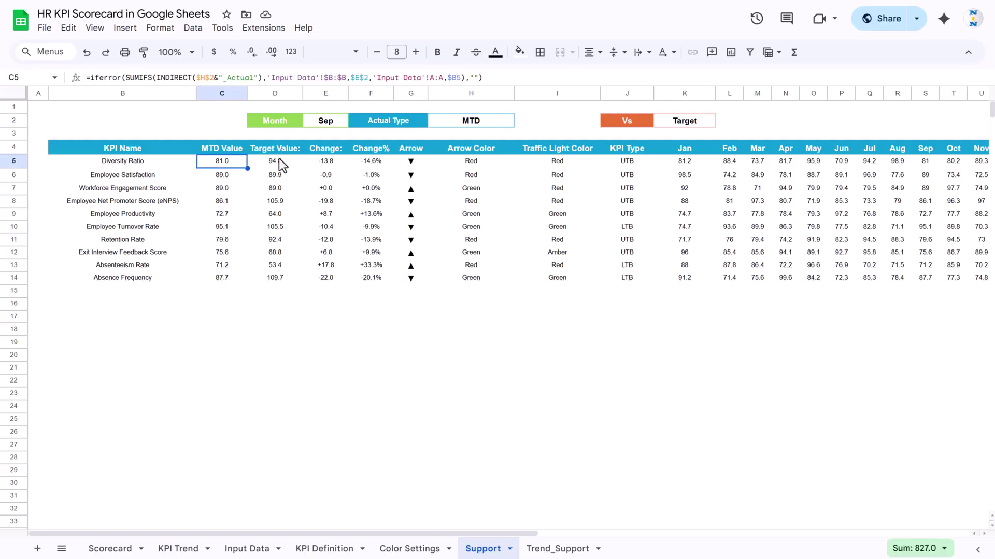
{"action": "left_click", "coordinate": [480, 120]}
{"action": "left_click", "coordinate": [222, 163]}
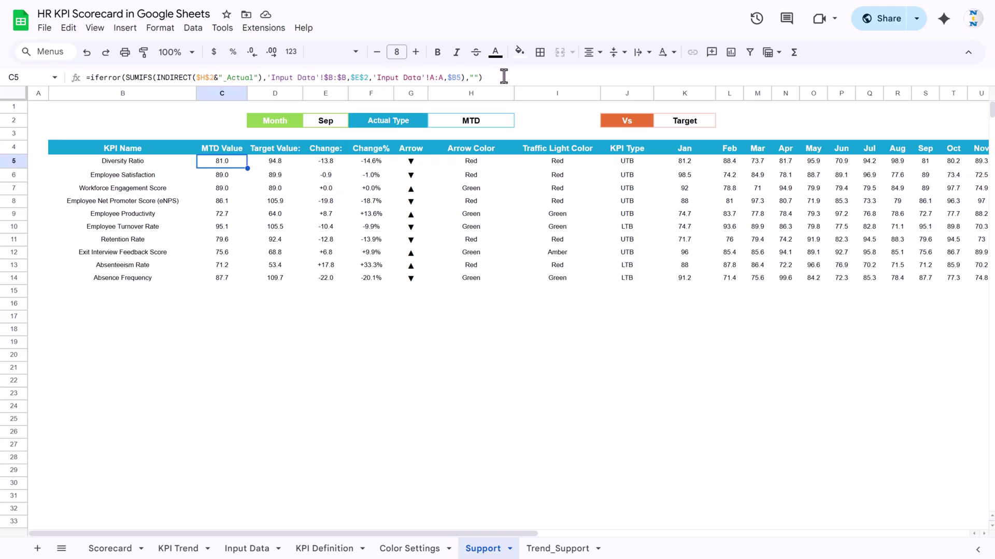
Step: Inspect the Target Value, Change and Change% formulas in D5, E5 and F5
{"action": "left_click", "coordinate": [277, 164]}
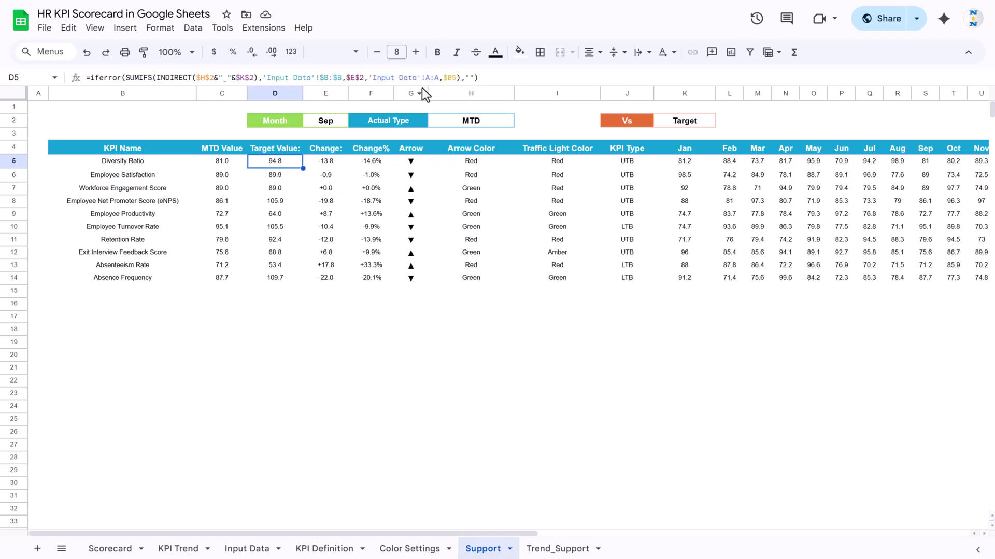
{"action": "left_click", "coordinate": [329, 163]}
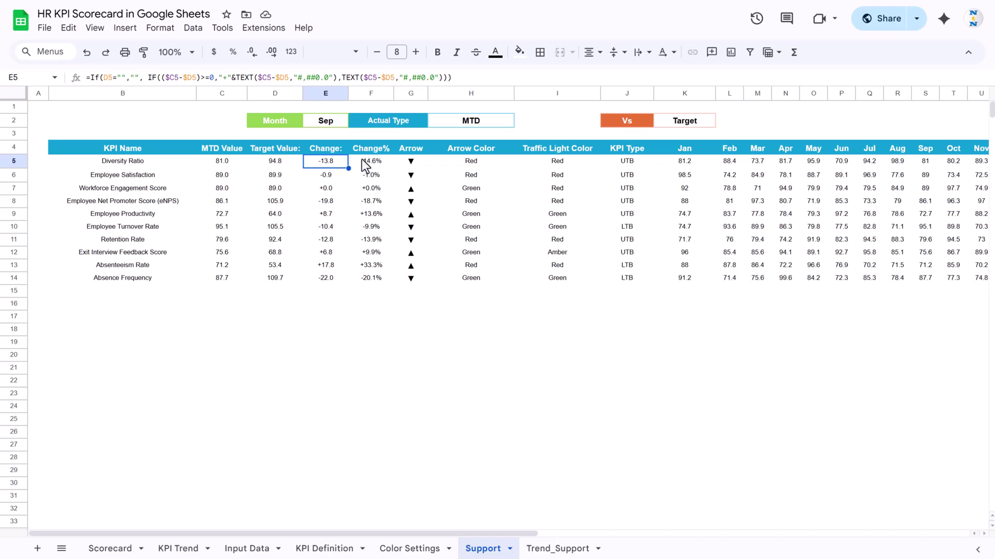
{"action": "left_click", "coordinate": [379, 163]}
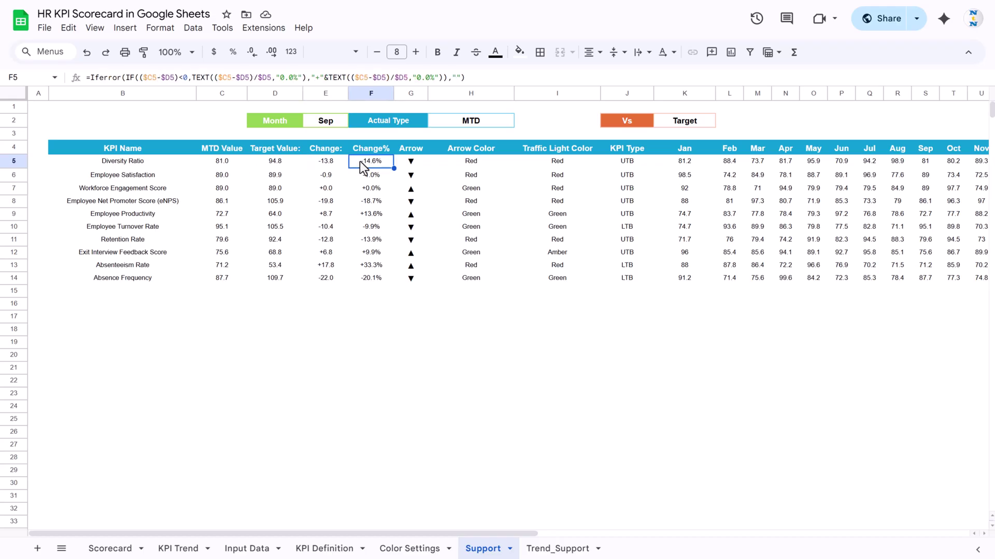
Step: Study the UNICHAR arrow formula in G5 alongside the Change and Change% formulas in E5 and F5
{"action": "left_click", "coordinate": [424, 161]}
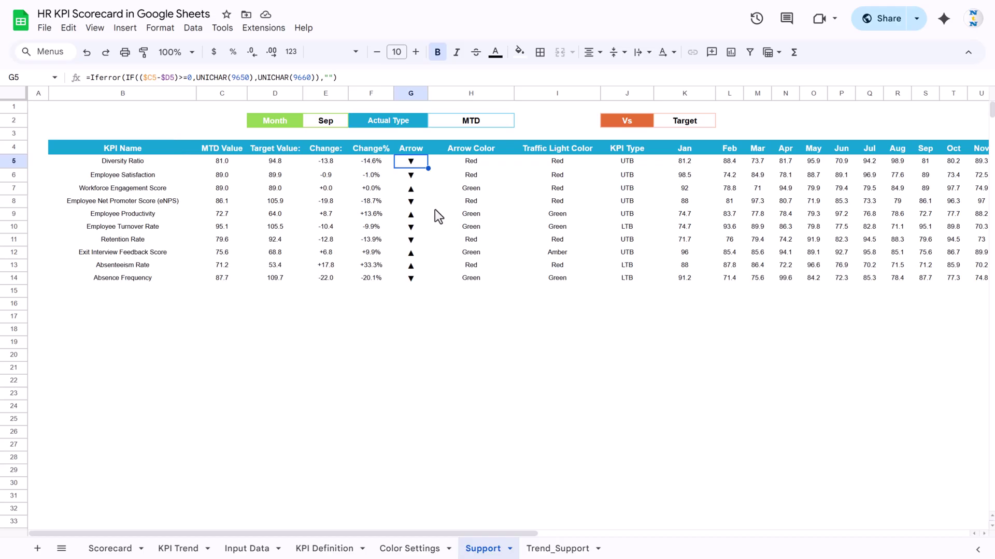
{"action": "left_click", "coordinate": [375, 161]}
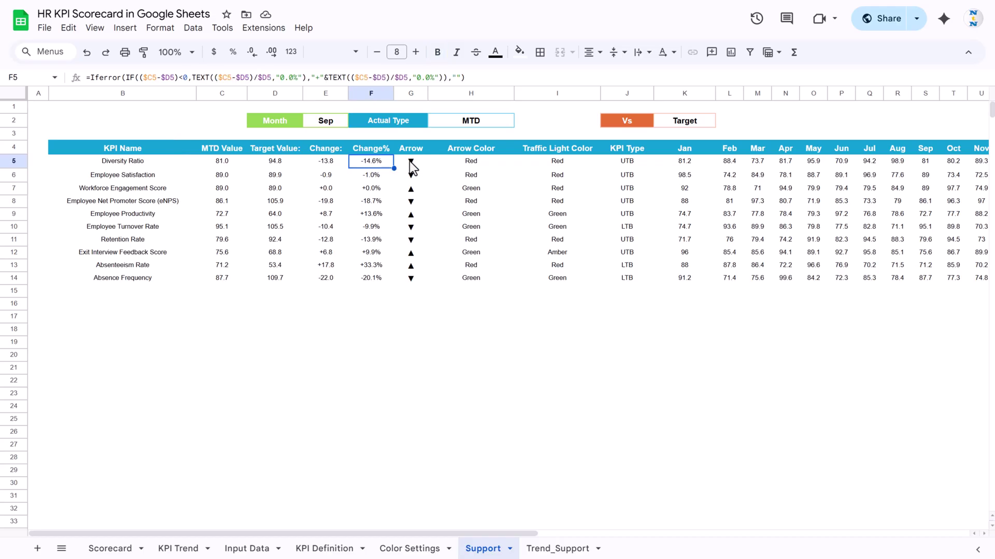
{"action": "left_click", "coordinate": [410, 166]}
{"action": "left_click", "coordinate": [375, 164]}
{"action": "left_click", "coordinate": [415, 163]}
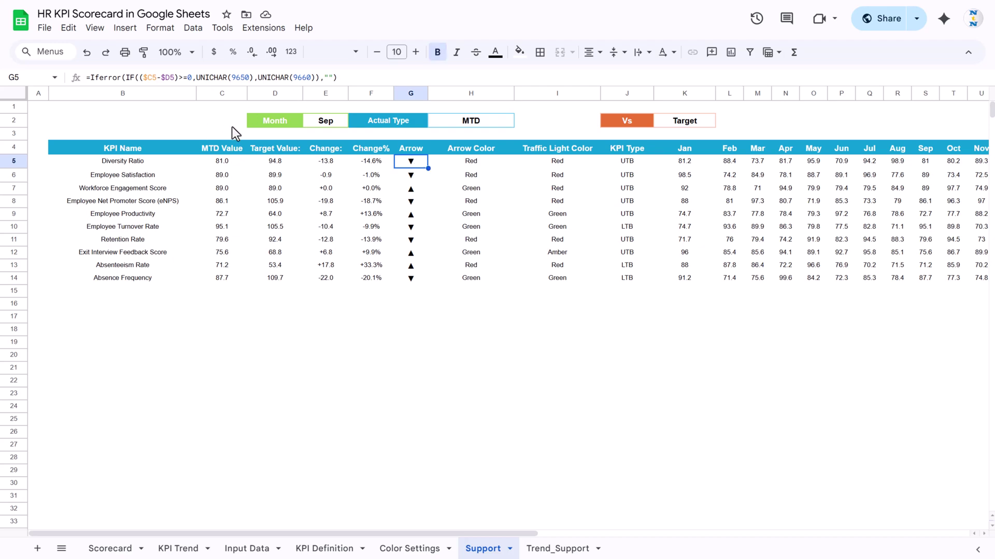
{"action": "left_click", "coordinate": [373, 165]}
{"action": "left_click", "coordinate": [326, 165]}
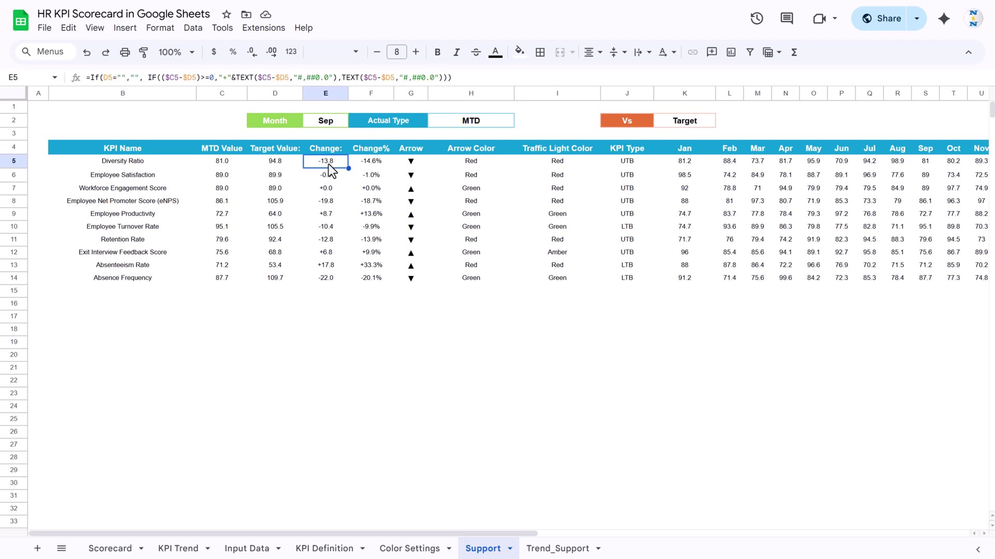
{"action": "left_click", "coordinate": [408, 165]}
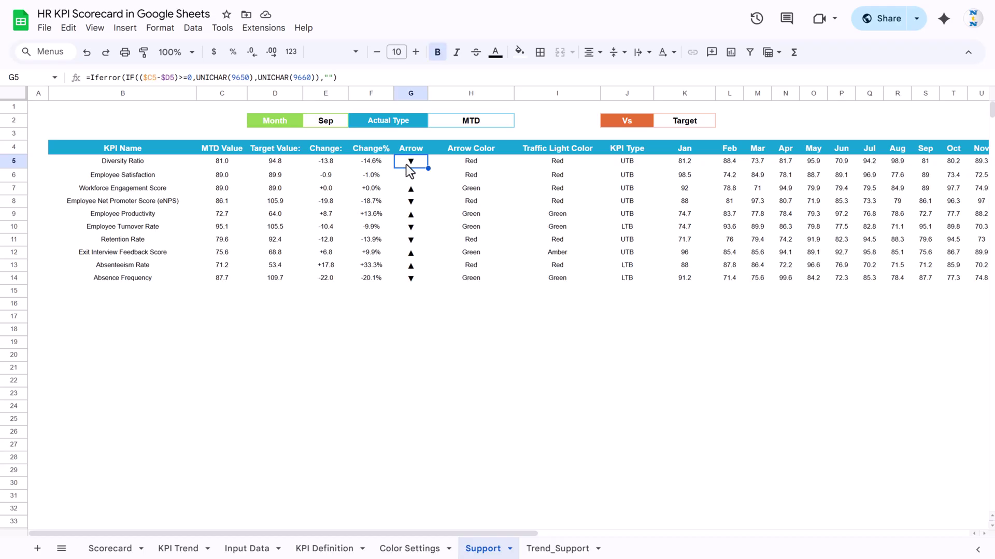
Step: Compare the Change values in E5, E8 and E7, and check the arrow formula in G7
{"action": "left_click", "coordinate": [327, 164]}
{"action": "left_click", "coordinate": [334, 202]}
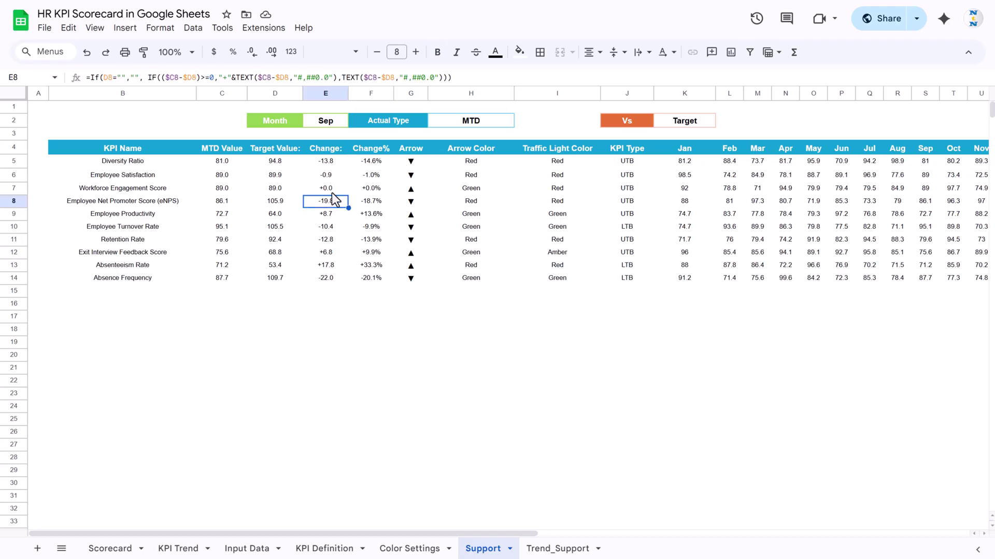
{"action": "left_click", "coordinate": [333, 190]}
{"action": "left_click", "coordinate": [405, 189]}
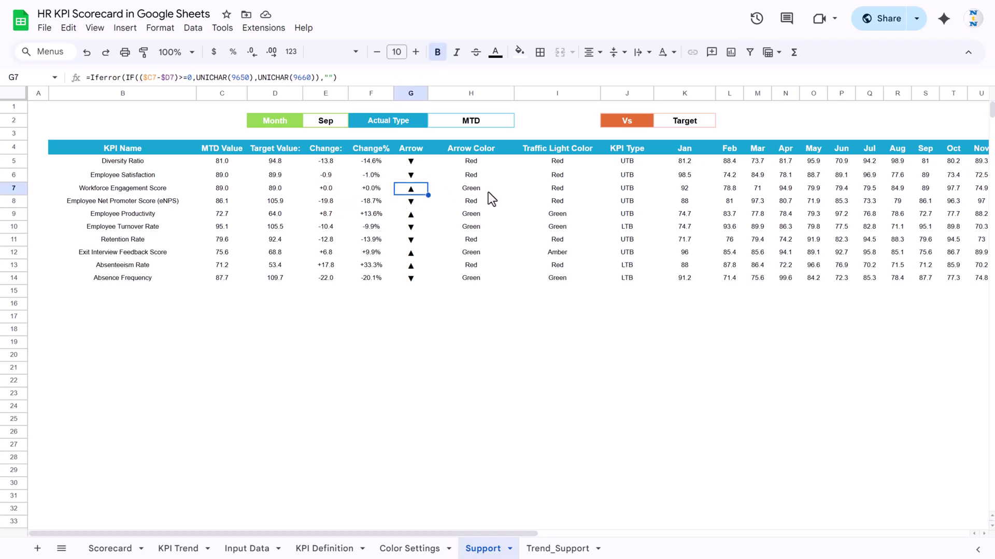
Step: Examine the Arrow Color formula in H5 and the KPI Type reference in J5, and select the Arrow Color range H5:H14
{"action": "left_click", "coordinate": [501, 164]}
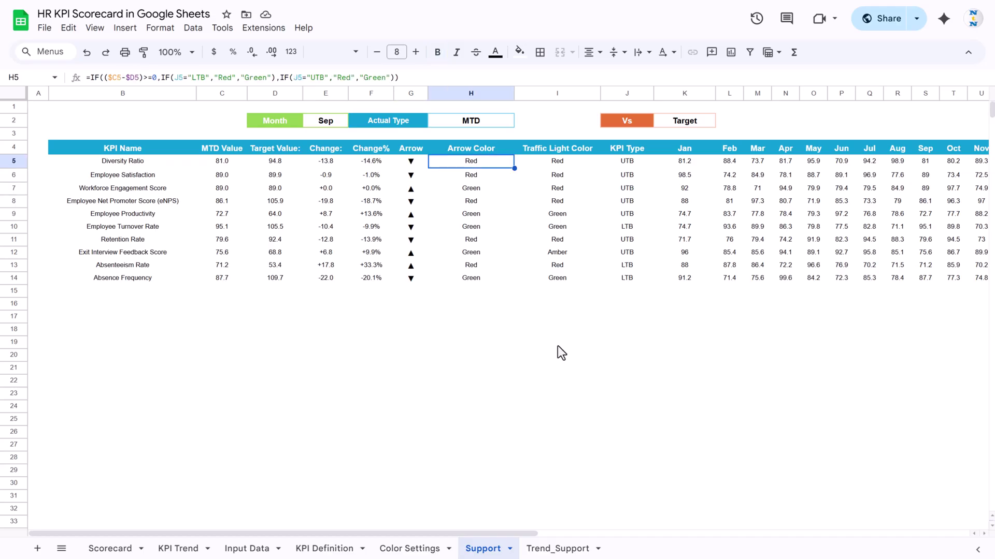
{"action": "left_click_drag", "start_coordinate": [415, 531], "coordinate": [516, 536]}
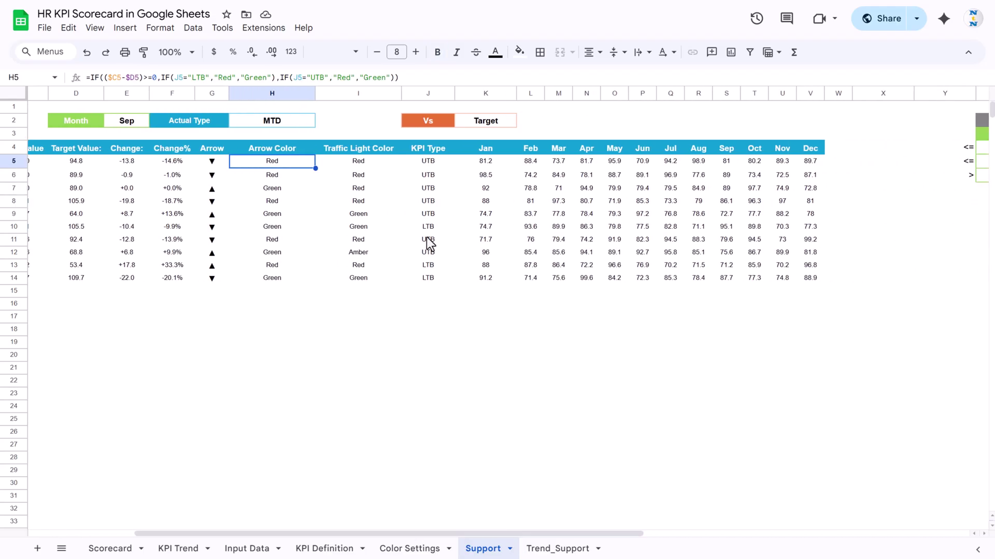
{"action": "left_click", "coordinate": [431, 162]}
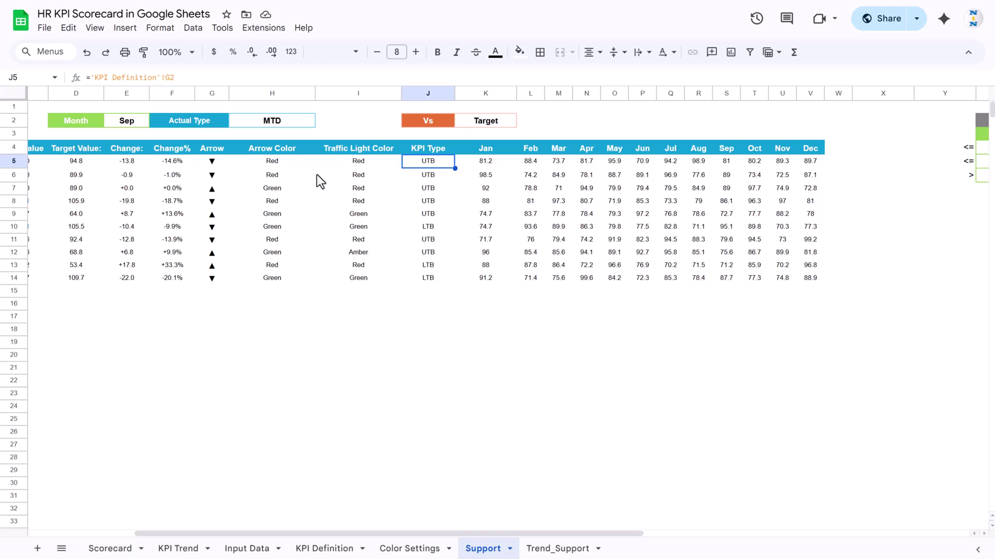
{"action": "left_click", "coordinate": [274, 163]}
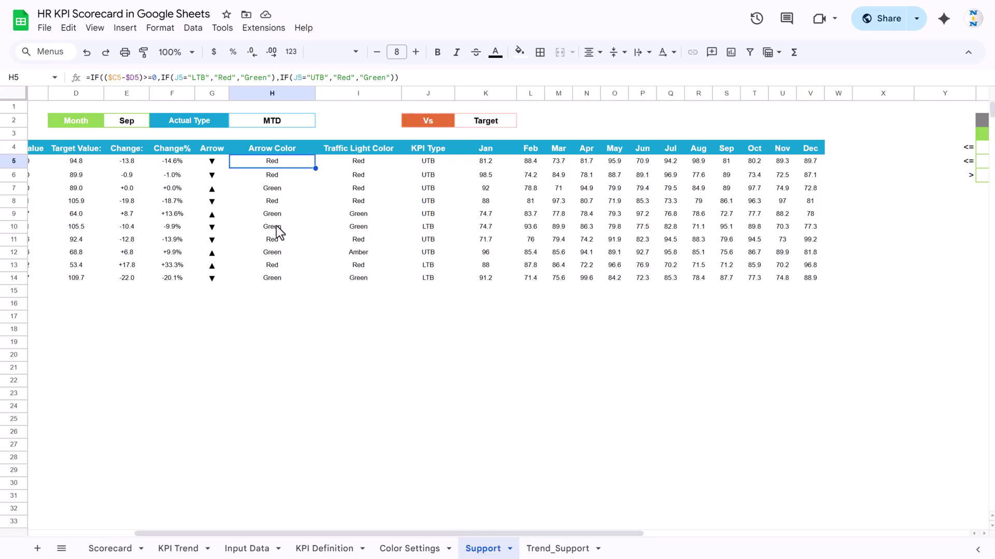
{"action": "left_click_drag", "start_coordinate": [282, 177], "coordinate": [282, 282]}
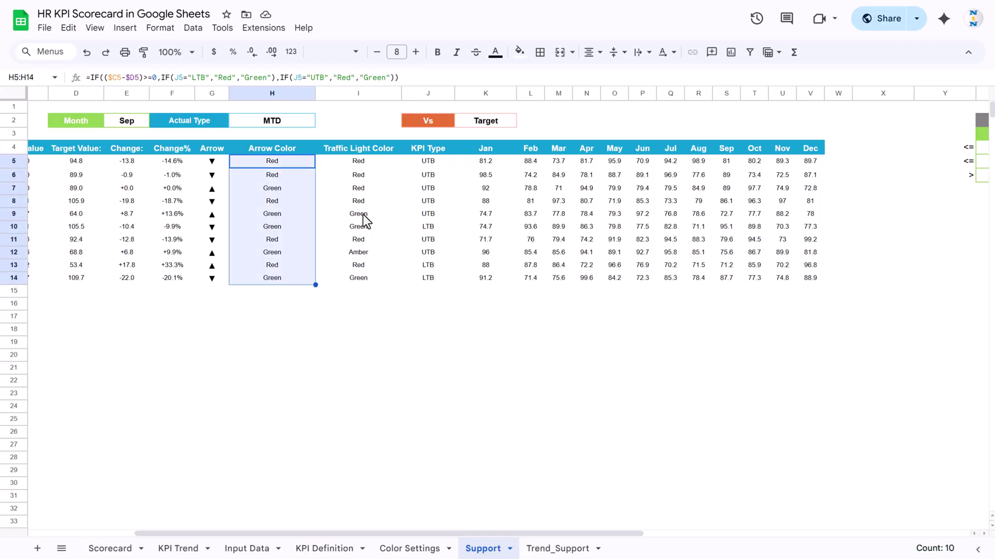
Step: Select the Traffic Light Color range I5:I14 and examine the nested IF formula in I5, leaving it unedited
{"action": "left_click_drag", "start_coordinate": [364, 163], "coordinate": [362, 273]}
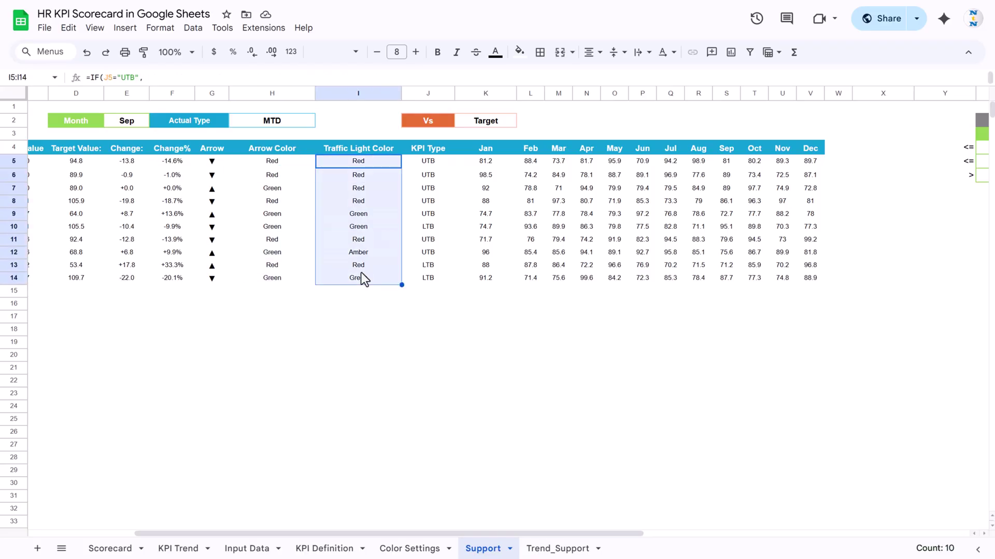
{"action": "left_click", "coordinate": [369, 161]}
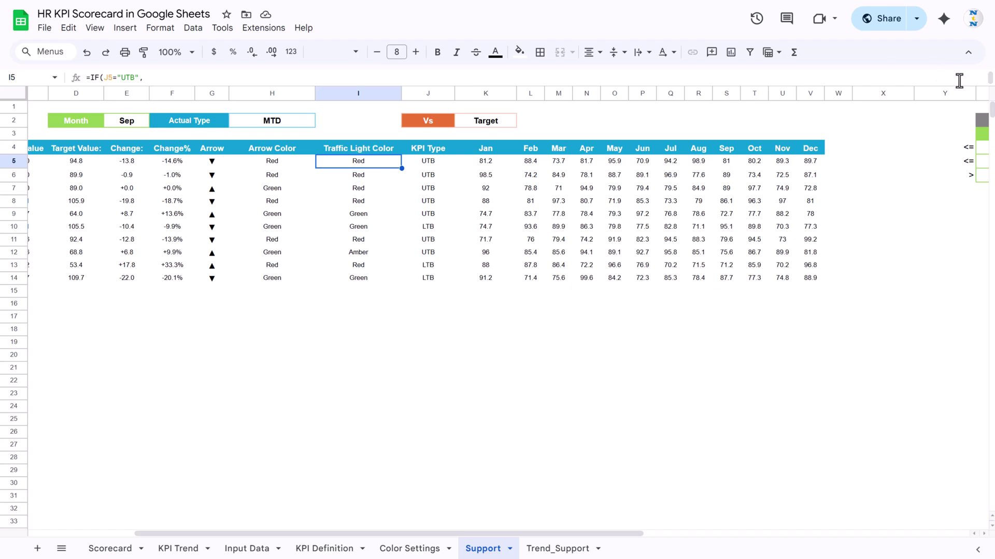
{"action": "key", "text": "ctrl+shift+Down"}
{"action": "key", "text": "ctrl+shift+Up"}
{"action": "left_click", "coordinate": [571, 78]}
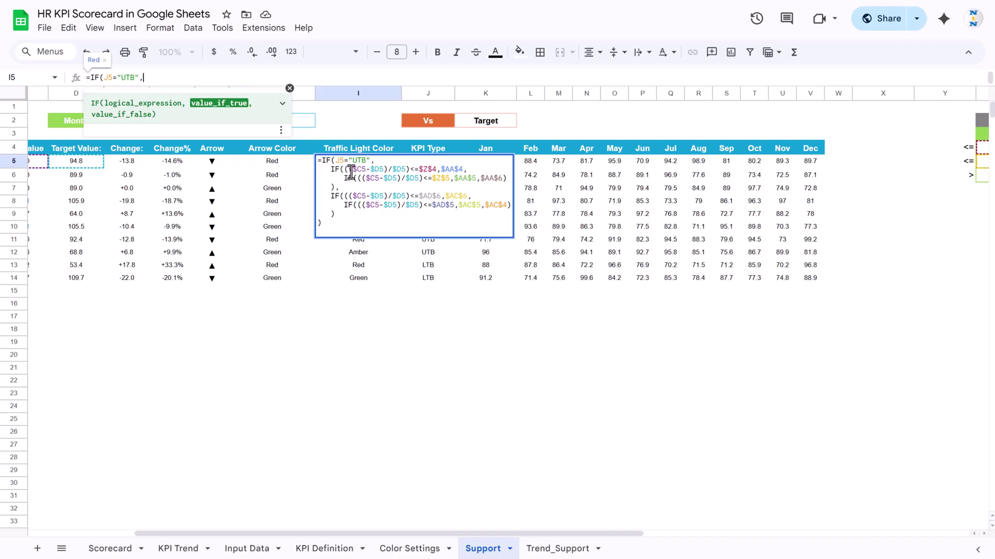
{"action": "left_click_drag", "start_coordinate": [332, 169], "coordinate": [340, 187]}
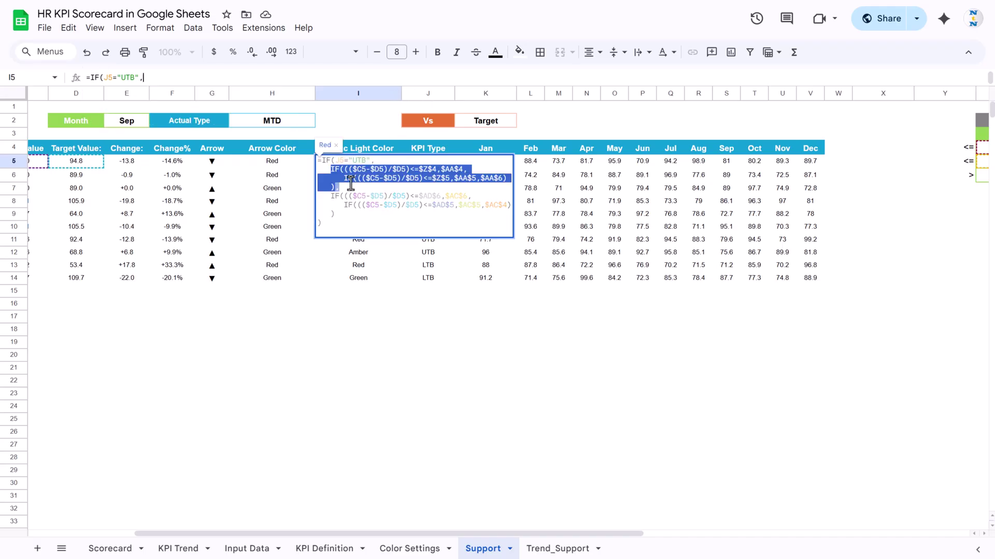
{"action": "key", "text": "Escape"}
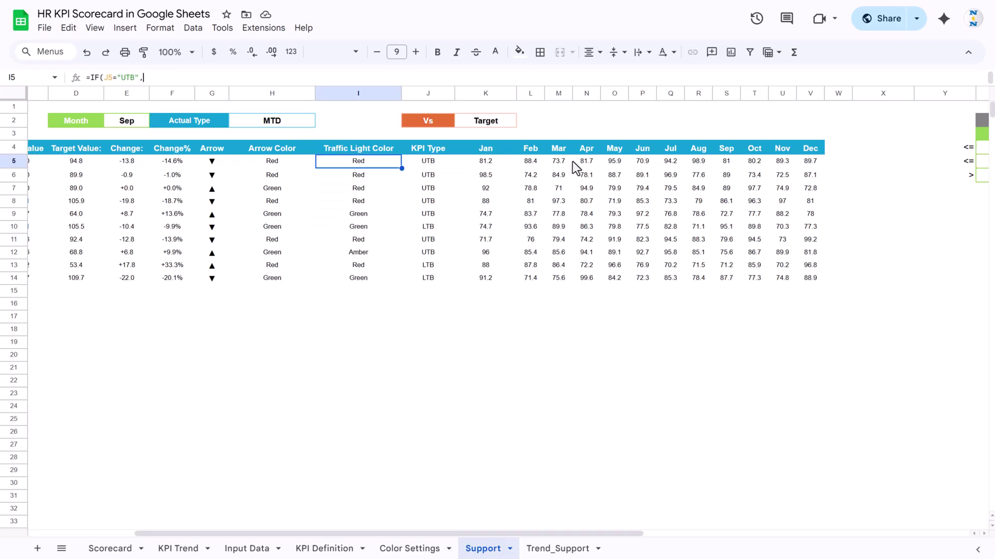
Step: Check the Change% formula in F5 against the RAG thresholds in Color Settings, then inspect Support cells H5, I5 and J5
{"action": "left_click", "coordinate": [167, 163]}
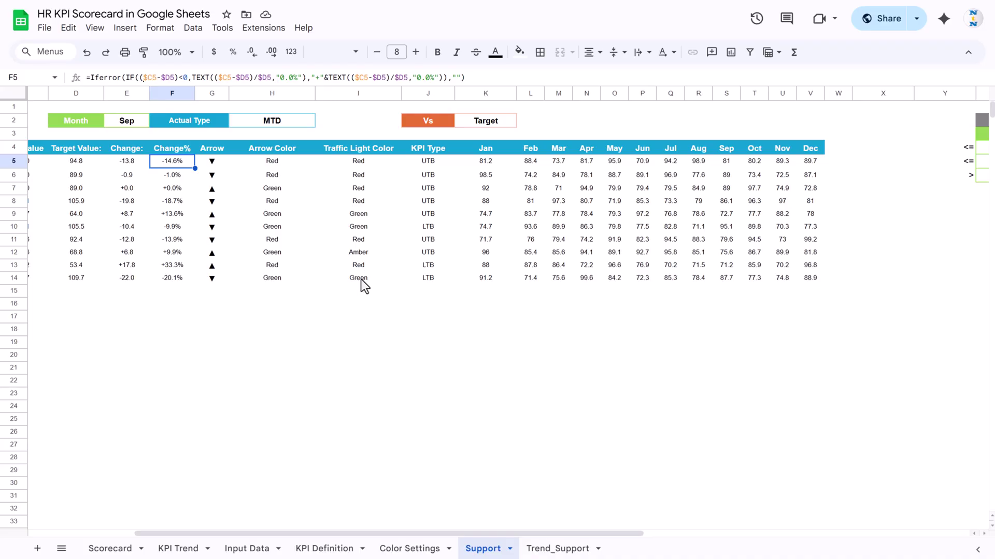
{"action": "left_click", "coordinate": [410, 549]}
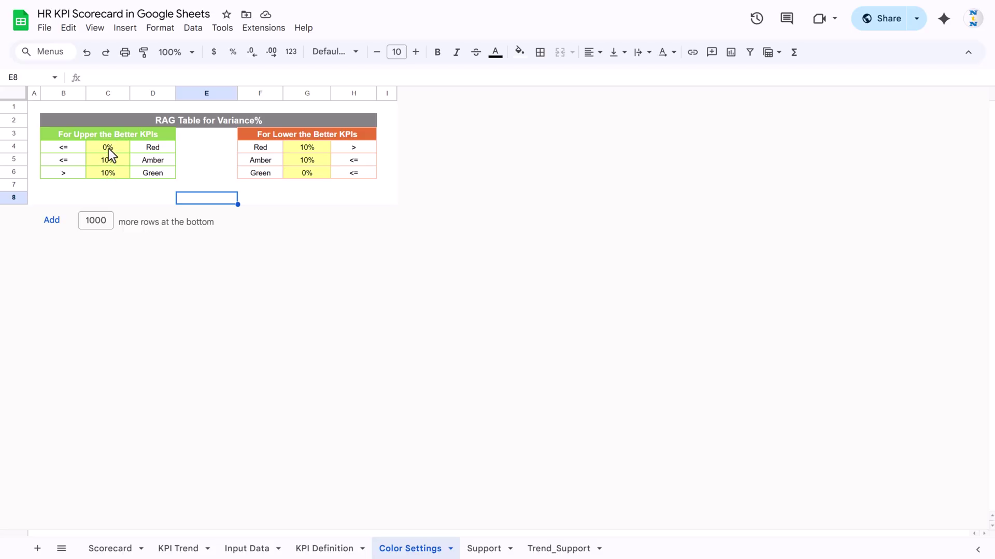
{"action": "left_click", "coordinate": [483, 549]}
{"action": "left_click", "coordinate": [275, 164]}
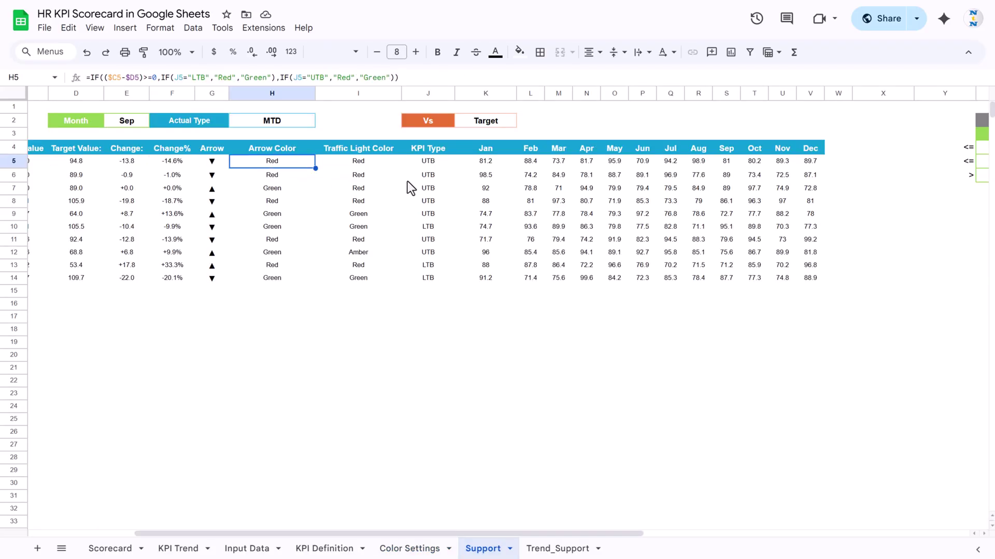
{"action": "left_click", "coordinate": [383, 165]}
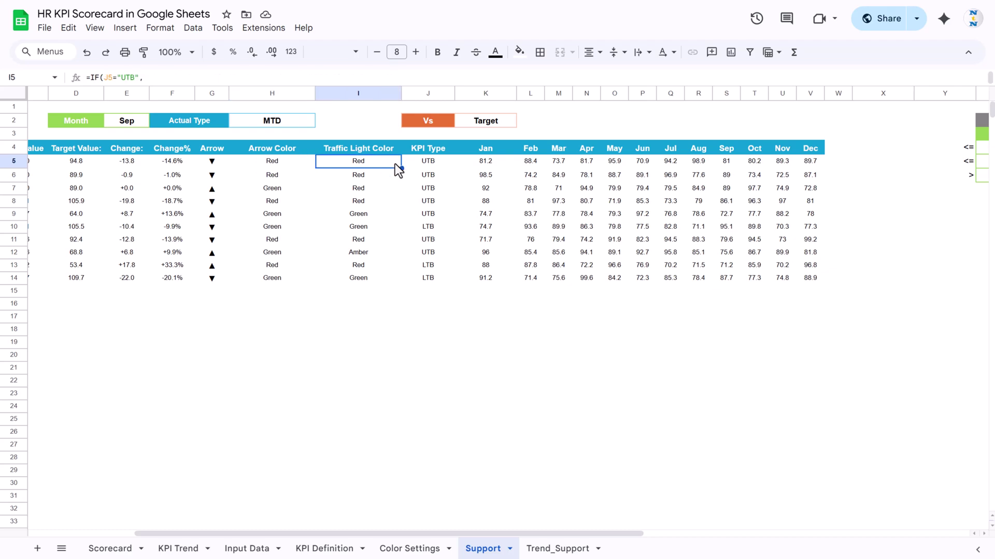
{"action": "left_click", "coordinate": [431, 164]}
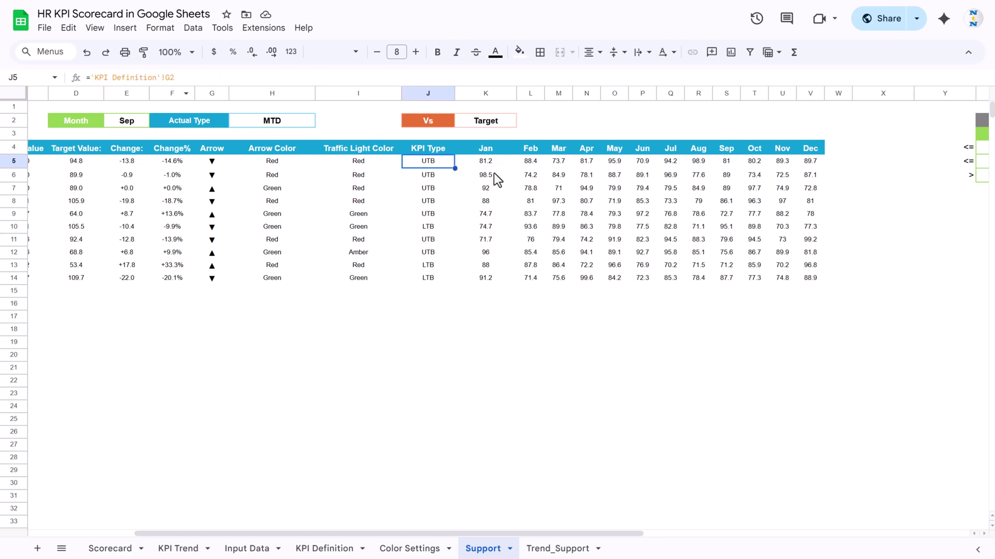
Step: Examine the SUMIFS formula in the monthly range K5:V5 of Support and compare it with the Trend_Support table
{"action": "left_click_drag", "start_coordinate": [486, 163], "coordinate": [800, 161]}
{"action": "left_click", "coordinate": [465, 184]}
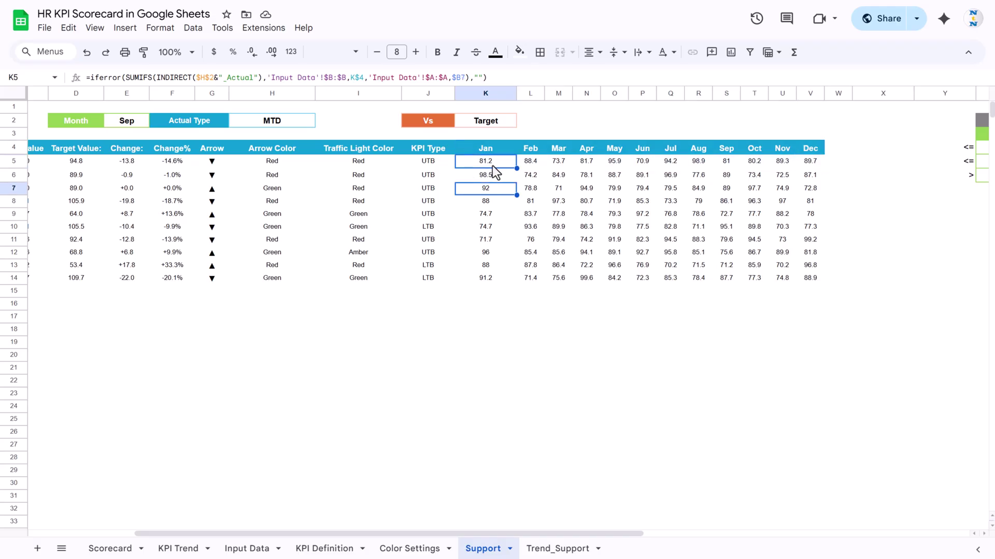
{"action": "left_click_drag", "start_coordinate": [493, 166], "coordinate": [808, 161]}
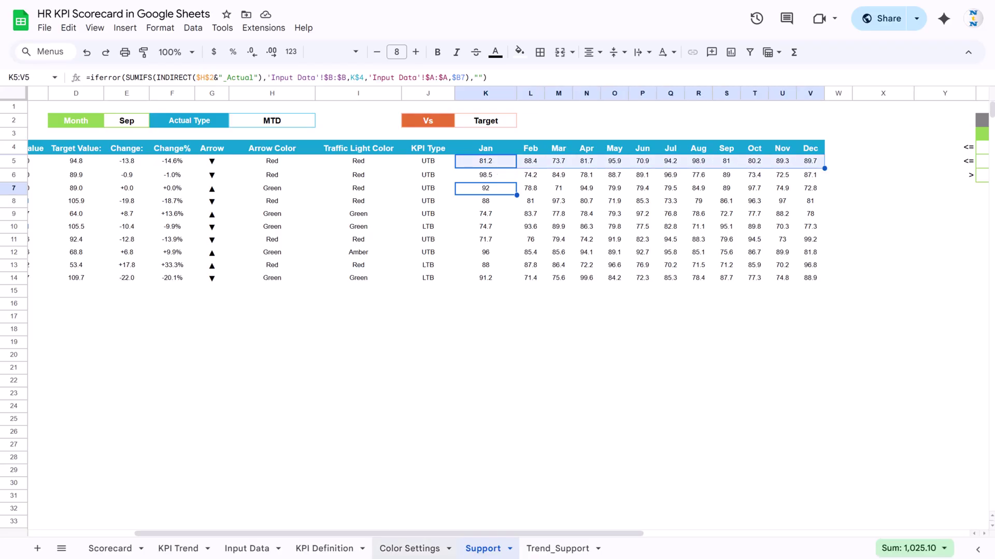
{"action": "left_click", "coordinate": [556, 550]}
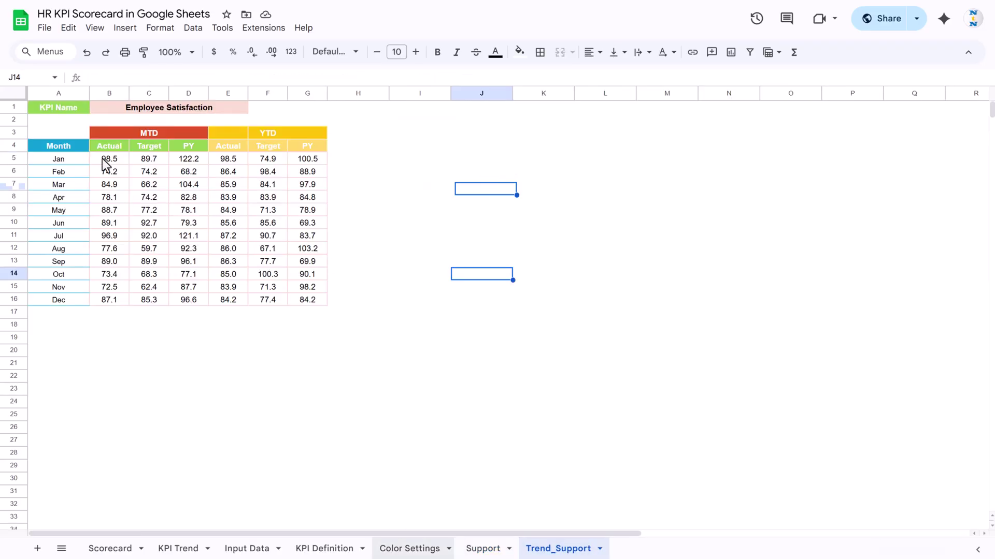
{"action": "left_click", "coordinate": [483, 548]}
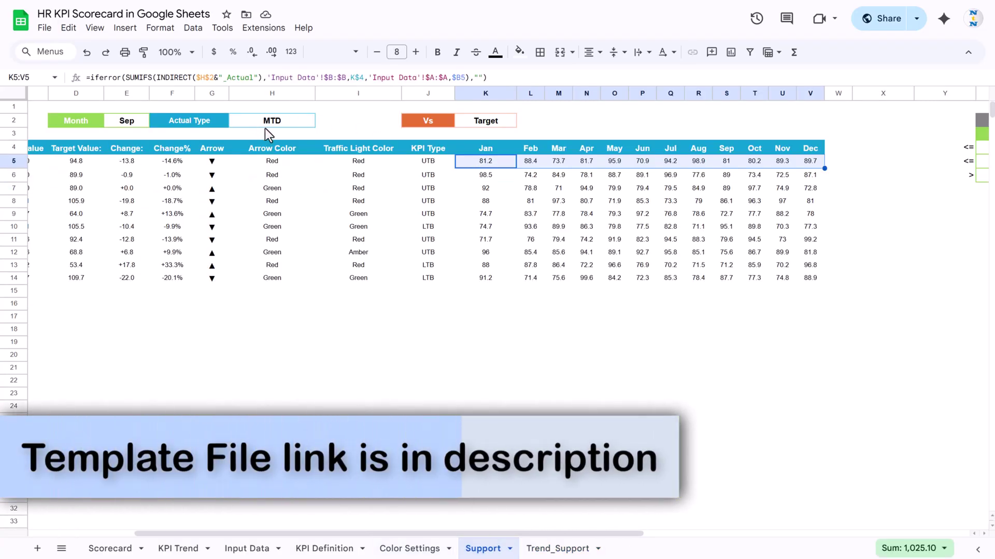
{"action": "left_click", "coordinate": [245, 124]}
{"action": "left_click_drag", "start_coordinate": [486, 161], "coordinate": [802, 165]}
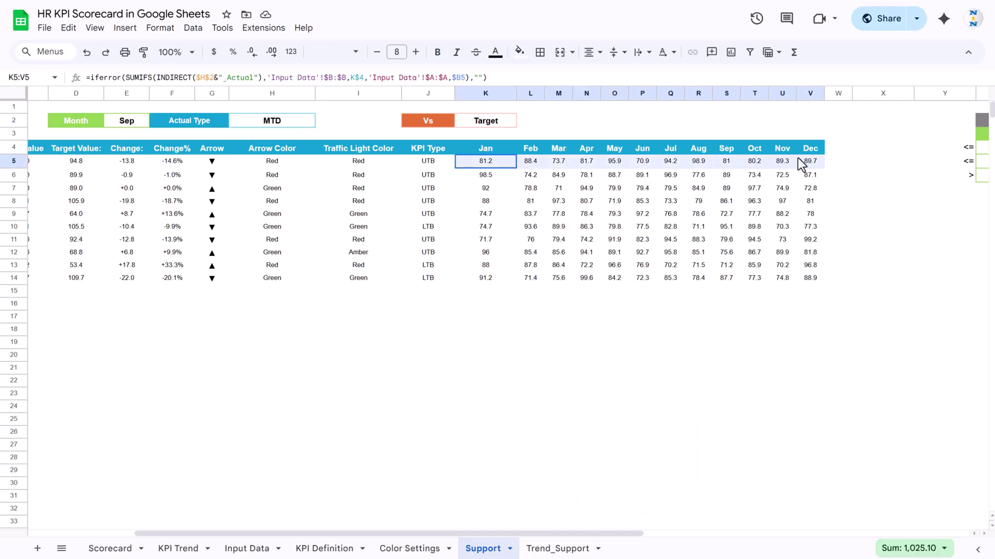
Step: Study the Diversity Ratio SPARKLINE formula on the Scorecard, covering its data range and color options, and leave it unedited
{"action": "left_click", "coordinate": [106, 548]}
{"action": "left_click", "coordinate": [142, 279]}
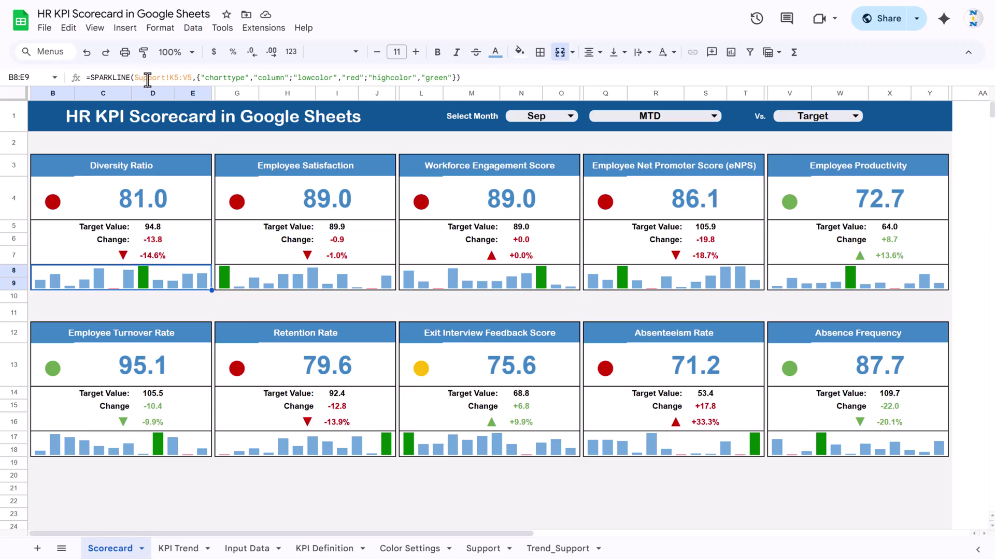
{"action": "left_click_drag", "start_coordinate": [145, 78], "coordinate": [319, 77]}
{"action": "left_click", "coordinate": [319, 77]}
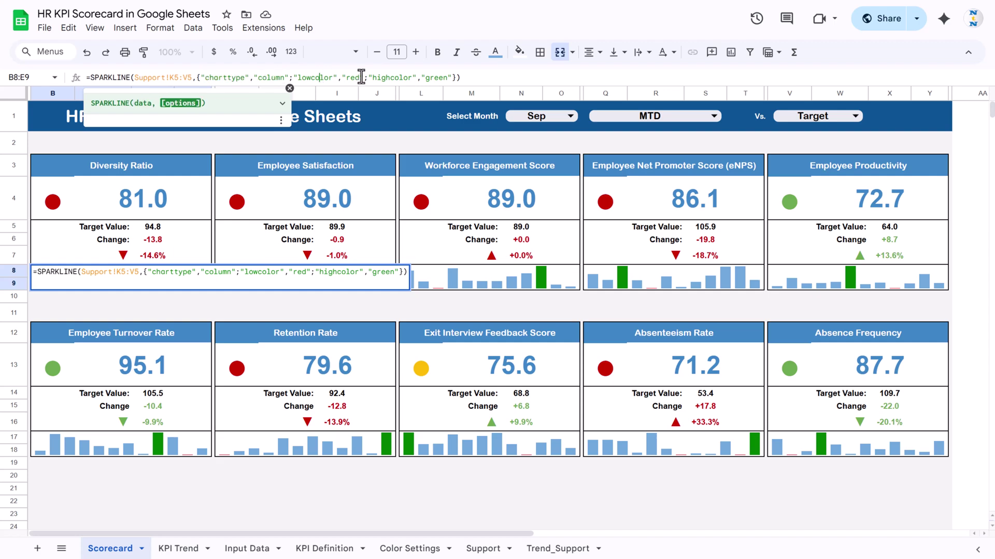
{"action": "left_click", "coordinate": [346, 77]}
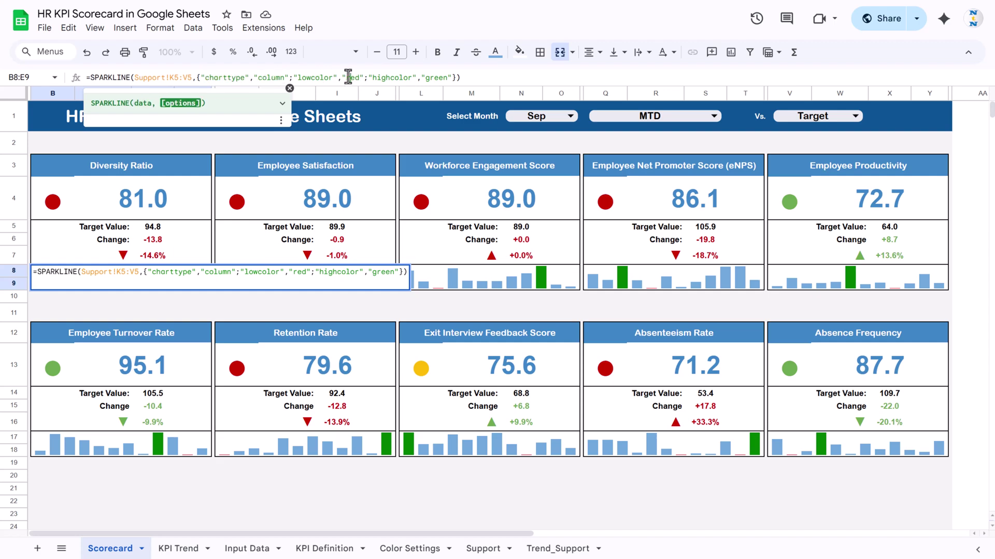
{"action": "left_click", "coordinate": [437, 77]}
{"action": "left_click_drag", "start_coordinate": [193, 77], "coordinate": [99, 78]}
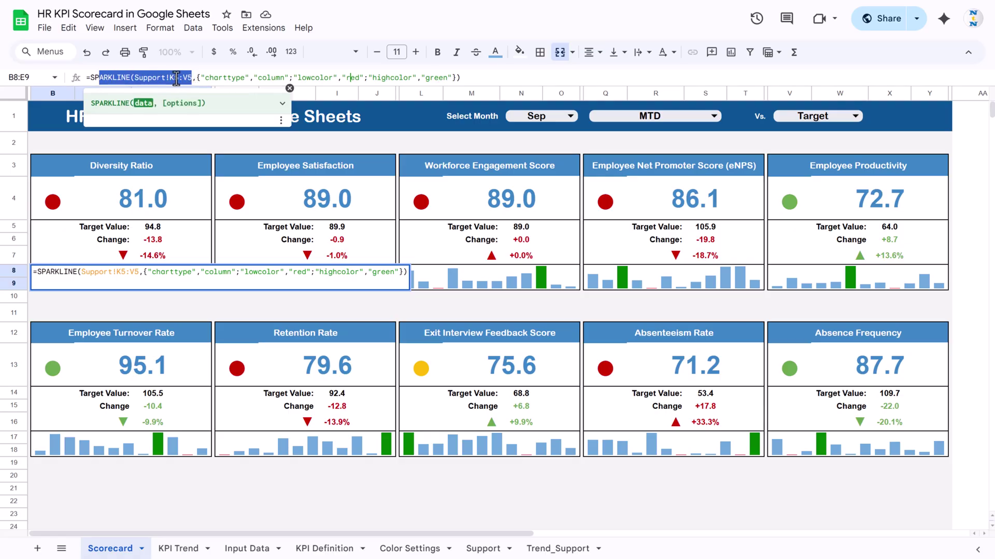
{"action": "key", "text": "Escape"}
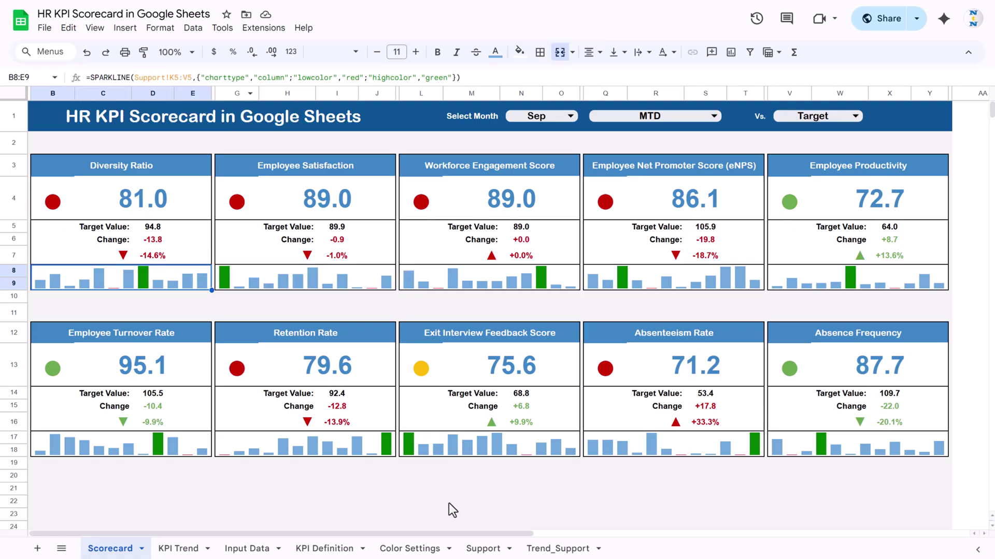
Step: Review the monthly sparkline source rows on the Support sheet, selecting K6:V6 for Employee Satisfaction
{"action": "left_click", "coordinate": [492, 548]}
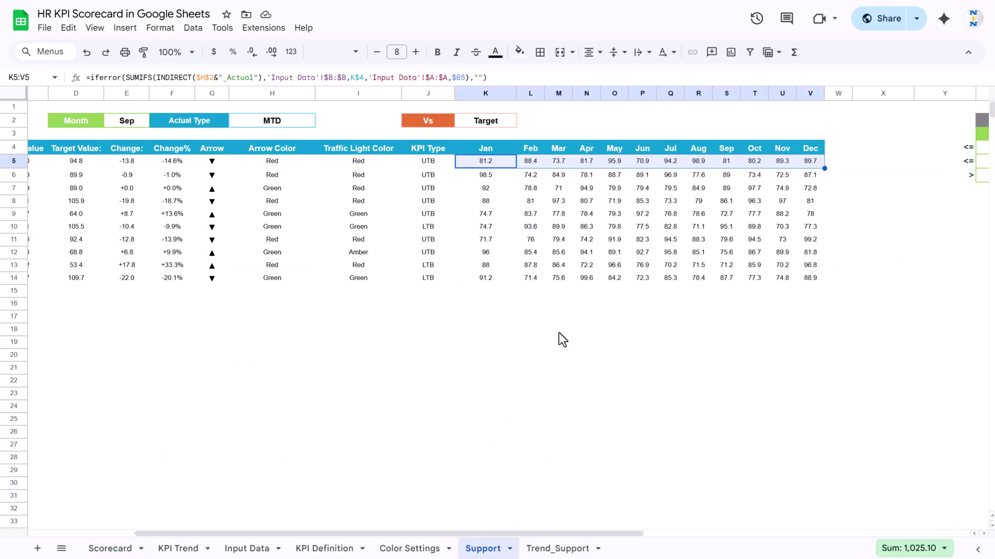
{"action": "left_click", "coordinate": [486, 161]}
{"action": "mouse_move", "coordinate": [800, 167]}
{"action": "left_mouse_down"}
{"action": "mouse_move", "coordinate": [484, 165]}
{"action": "mouse_move", "coordinate": [751, 184]}
{"action": "mouse_move", "coordinate": [811, 176]}
{"action": "left_mouse_up"}
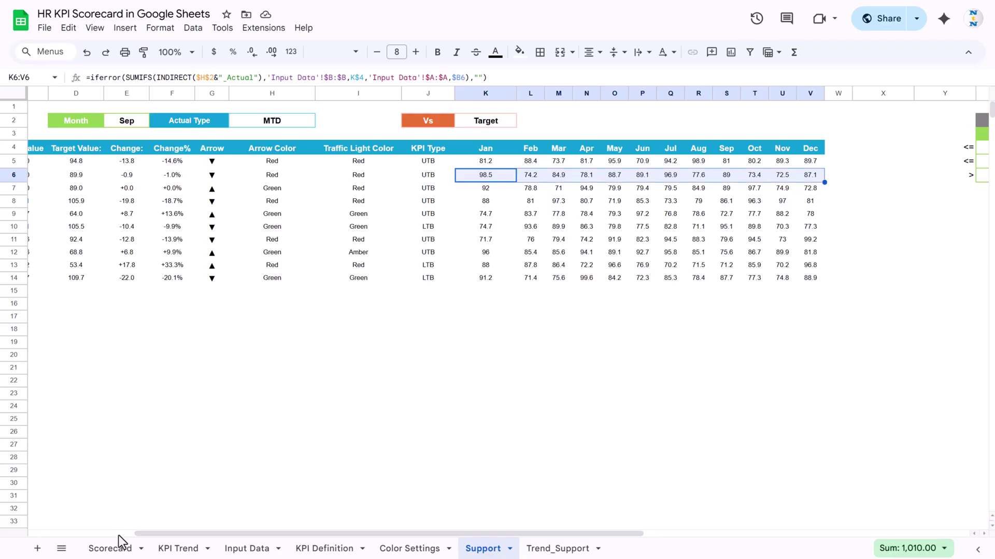
Step: Check the Diversity Ratio value's reference in Scorecard cell C4 and find its source column on the Support sheet
{"action": "left_click", "coordinate": [110, 548]}
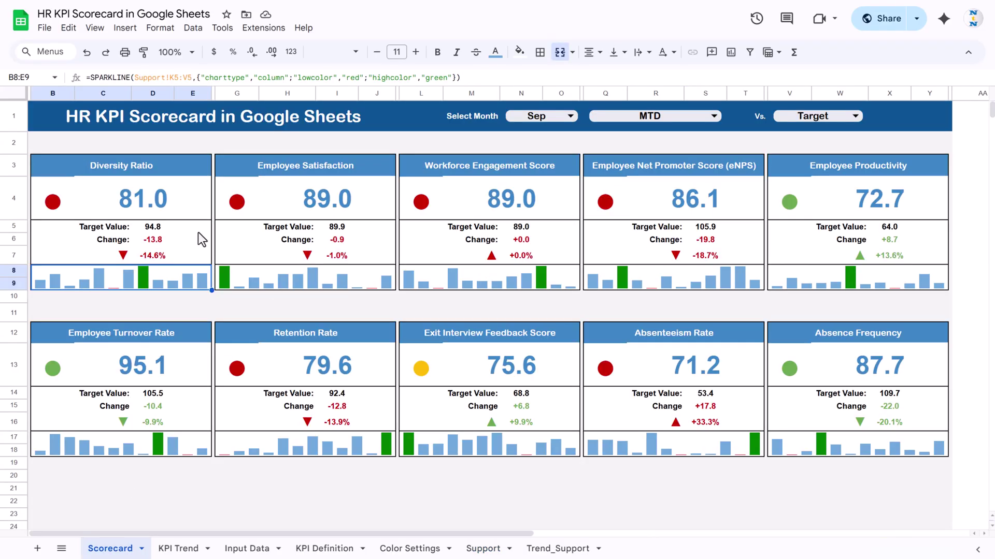
{"action": "left_click", "coordinate": [157, 205]}
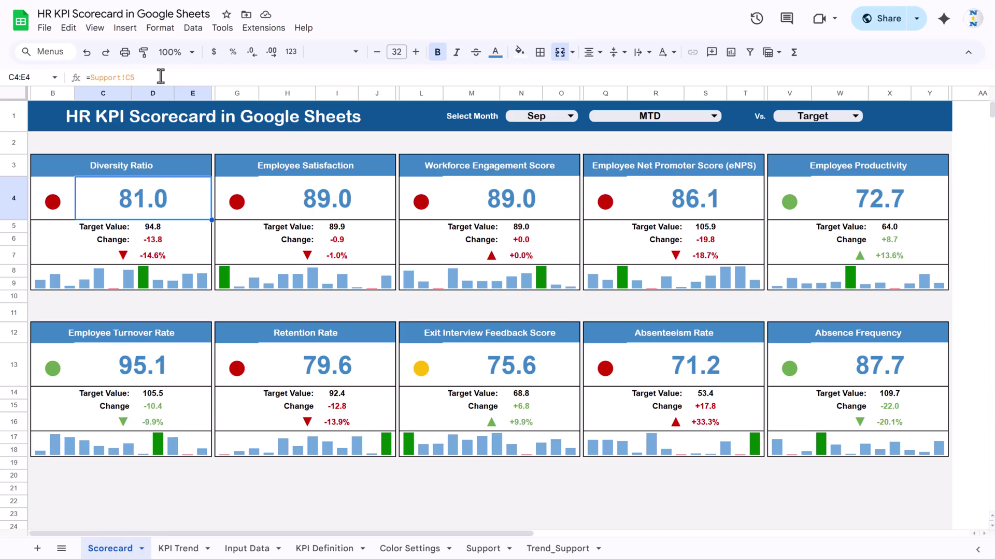
{"action": "left_click", "coordinate": [483, 550]}
{"action": "left_click_drag", "start_coordinate": [558, 535], "coordinate": [453, 535]}
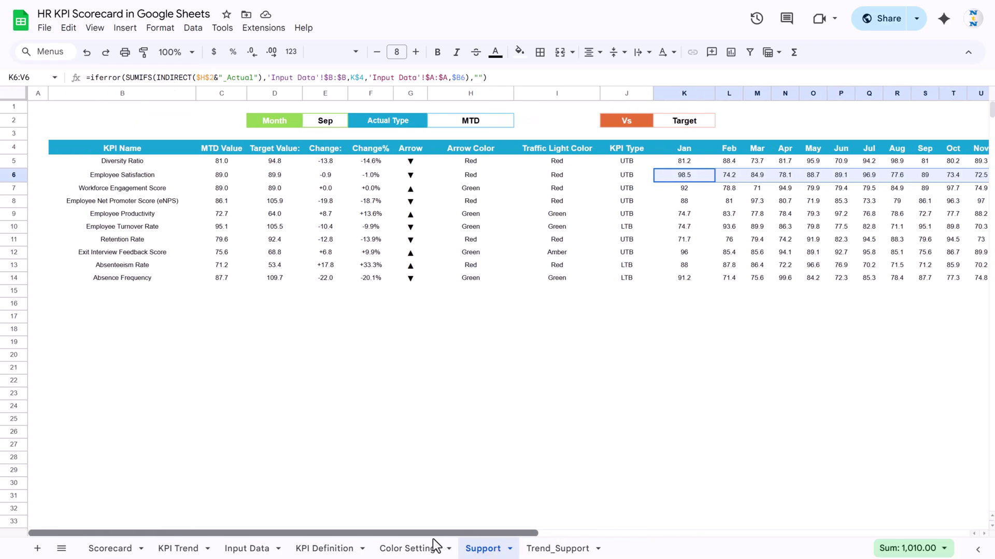
Step: Inspect the contents of the Diversity Ratio card's Change value, arrow and traffic light cells D6, C7 and B4 on the Scorecard
{"action": "left_click", "coordinate": [115, 549]}
{"action": "left_click", "coordinate": [161, 239]}
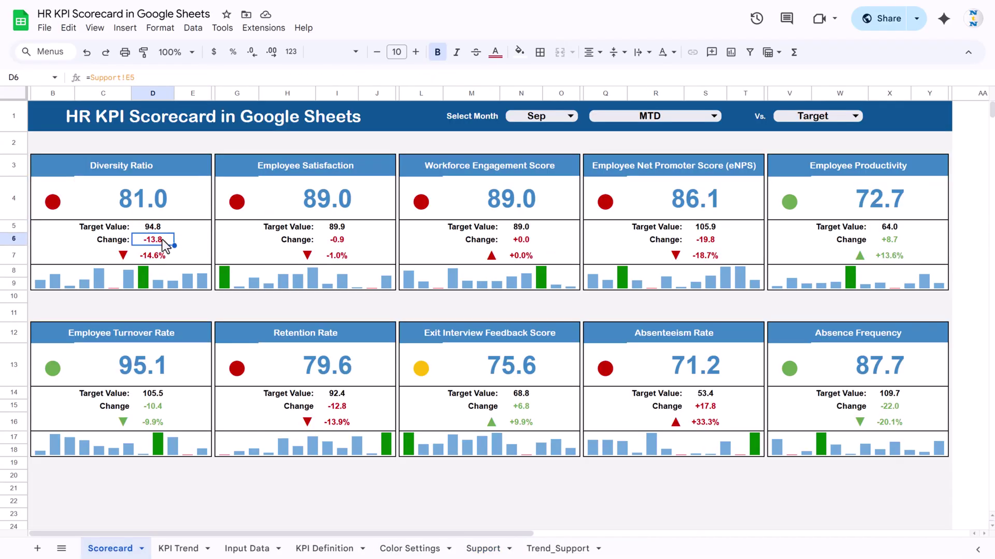
{"action": "left_click", "coordinate": [127, 256]}
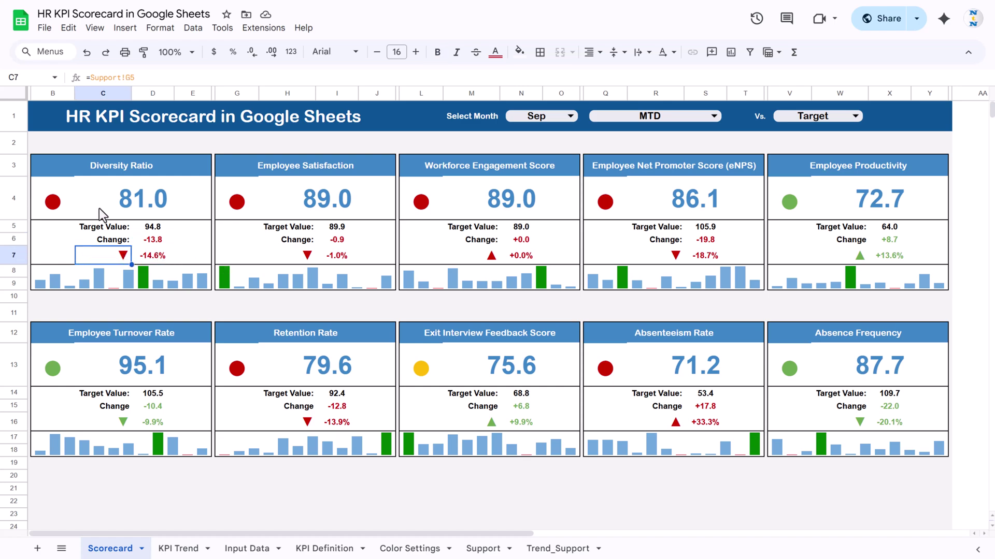
{"action": "left_click", "coordinate": [55, 189]}
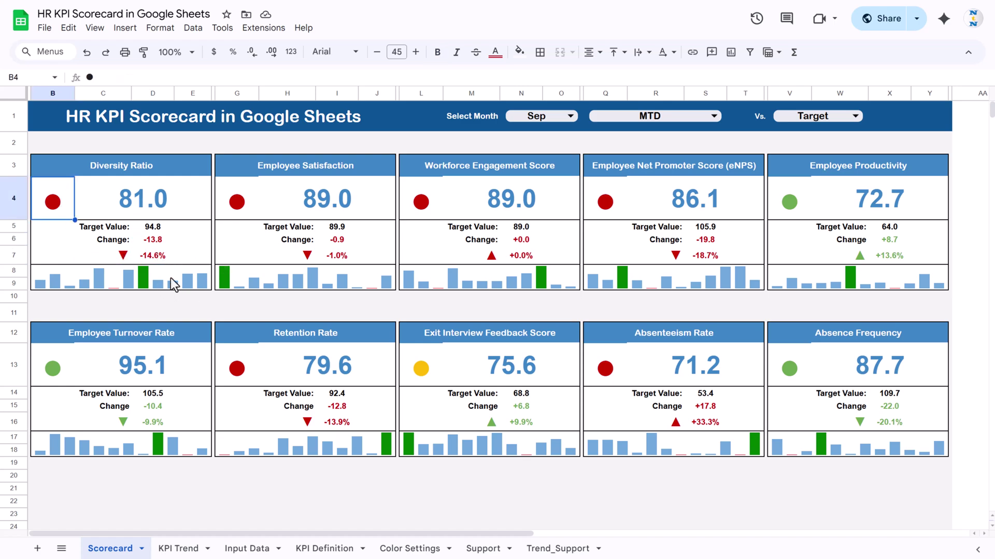
{"action": "left_click", "coordinate": [164, 241]}
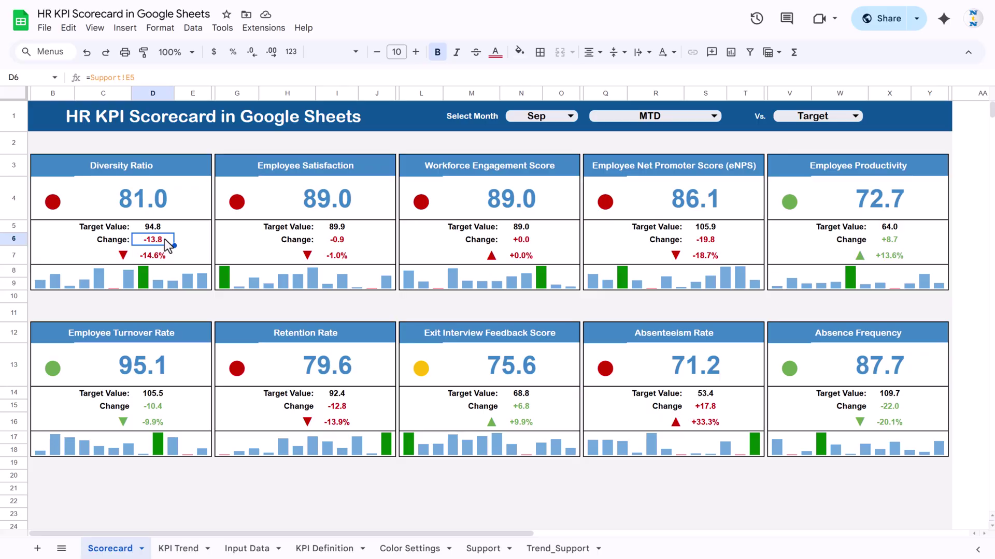